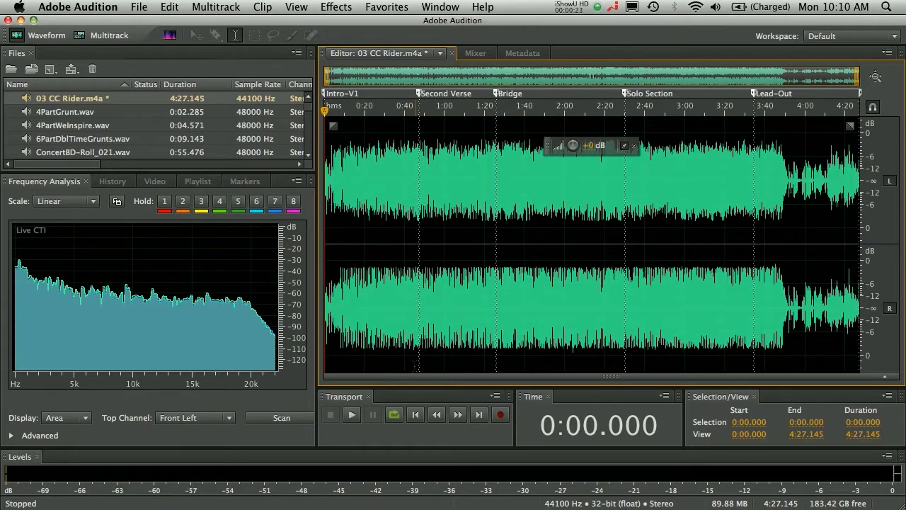
# Step: Inspect the 03 CC Rider.m4a waveform down to individual samples and return to the full-song view
pyautogui.scroll(10, 596, 251)
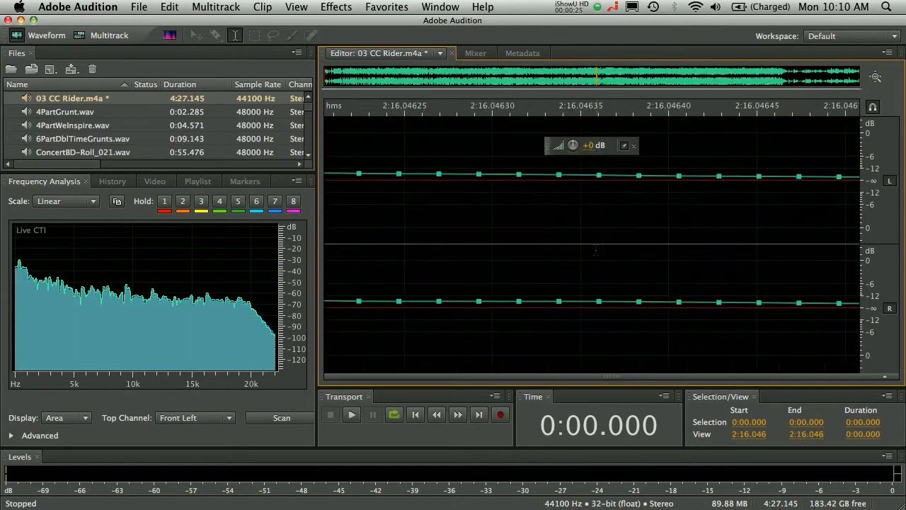
pyautogui.scroll(-10, 596, 251)
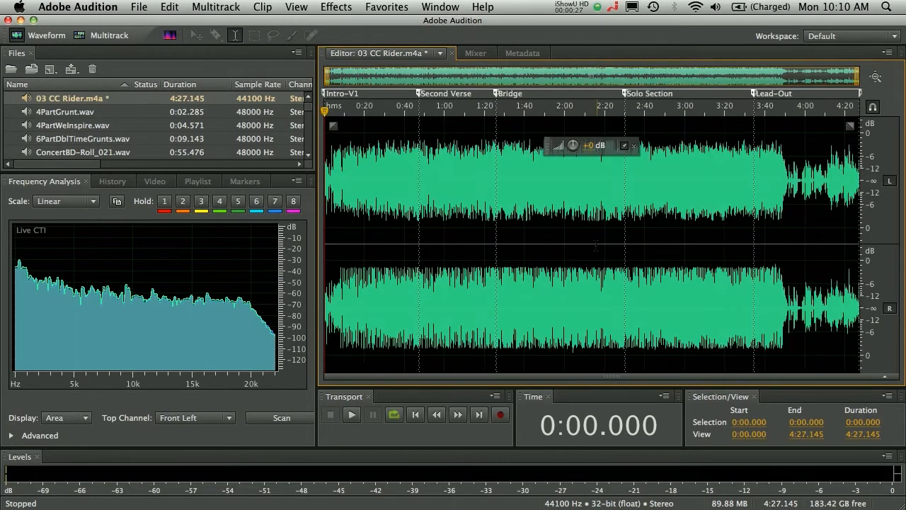
pyautogui.scroll(10, 596, 246)
pyautogui.scroll(-10, 596, 246)
pyautogui.moveTo(858, 78); pyautogui.dragTo(863, 56)
# Step: Review the Playlist, Markers and History contents and return to the frequency analysis
pyautogui.click(198, 182)
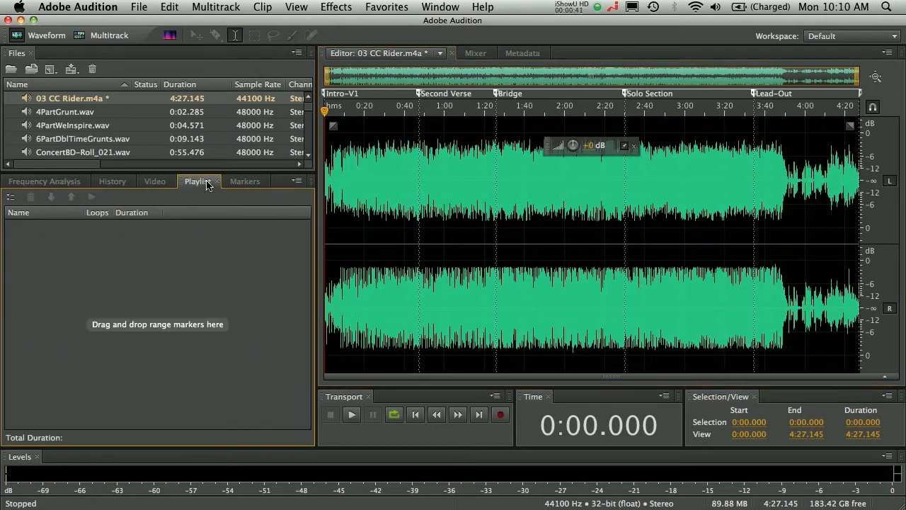
pyautogui.click(244, 183)
pyautogui.click(112, 183)
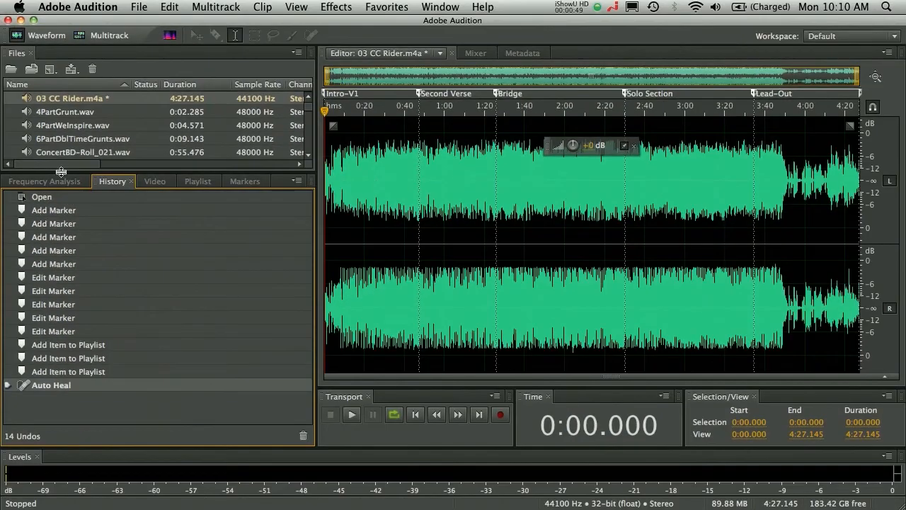
pyautogui.click(62, 181)
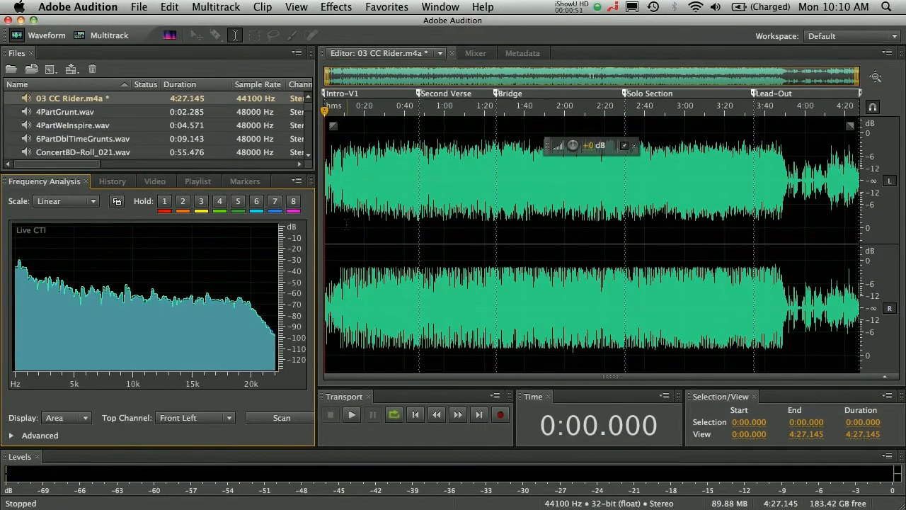
# Step: Play the song from the start, capture held frequency snapshots over the live spectrum, and clear them
pyautogui.press('space')
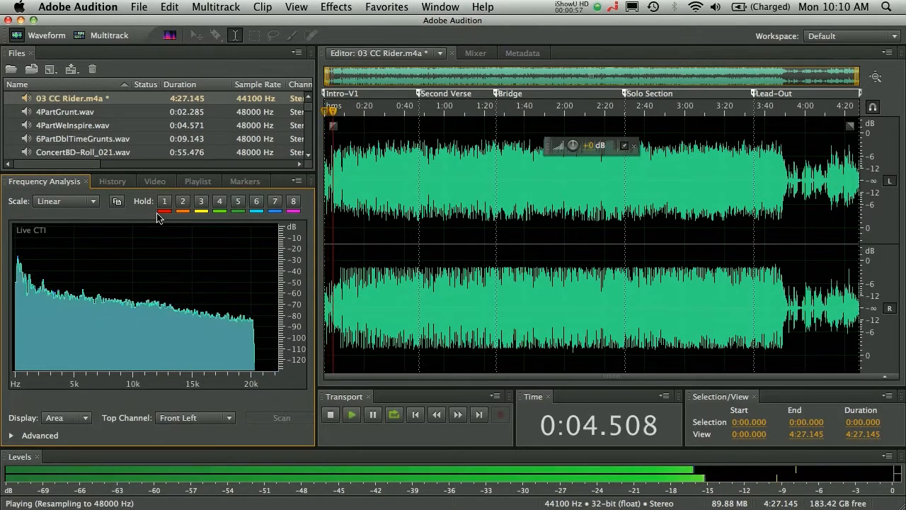
pyautogui.click(291, 207)
pyautogui.click(220, 201)
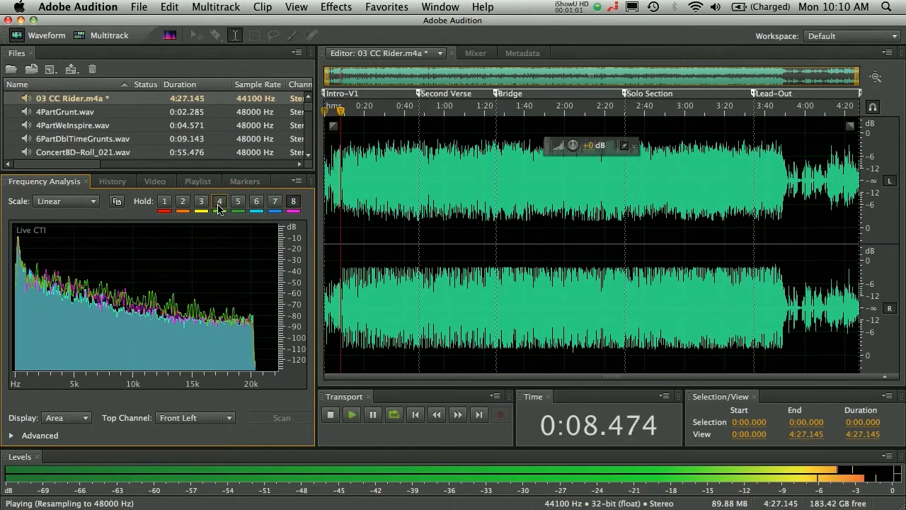
pyautogui.click(291, 206)
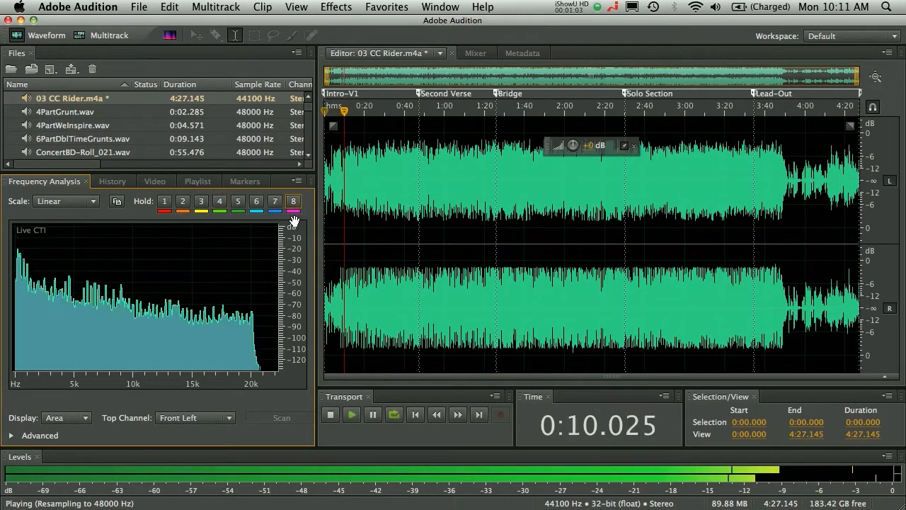
# Step: Switch the level meters to LED style and turn off their color gradient during playback
pyautogui.rightClick(389, 479)
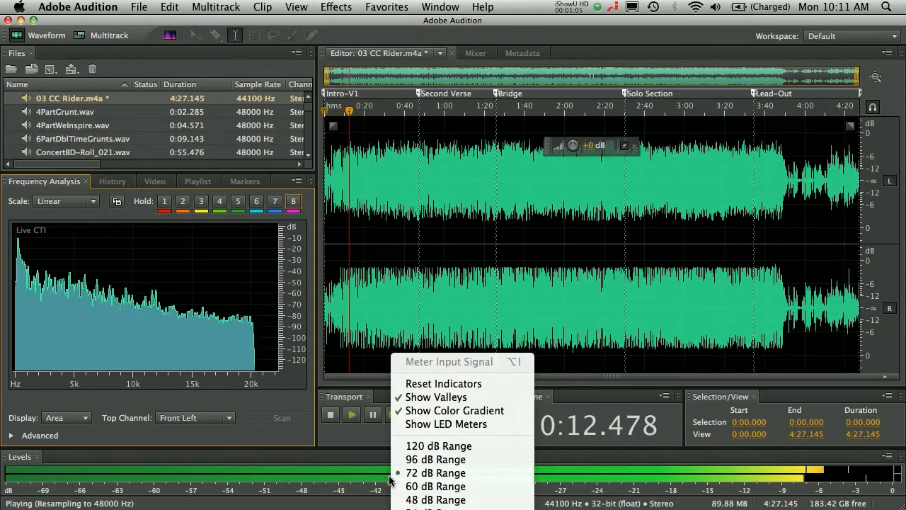
pyautogui.click(443, 424)
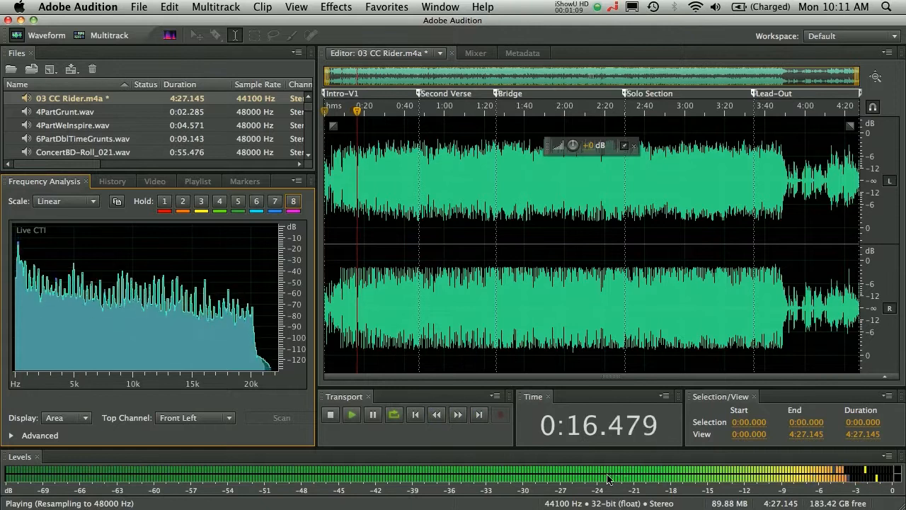
pyautogui.rightClick(567, 473)
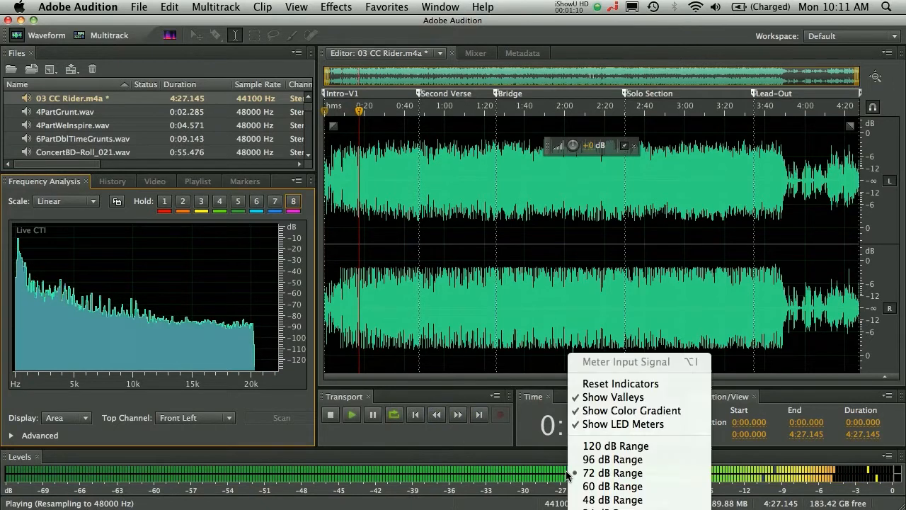
pyautogui.click(601, 414)
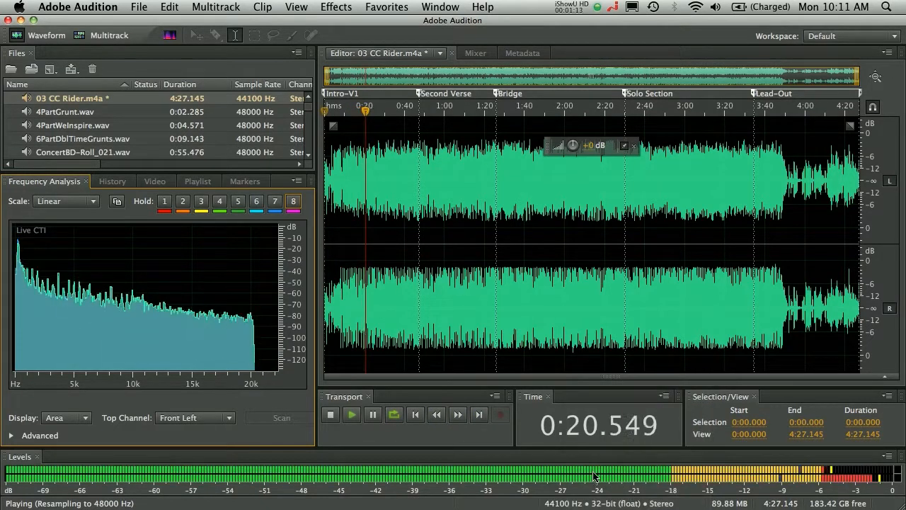
# Step: Restore the level meters' color gradient, turn LED meters off, and stop playback
pyautogui.rightClick(593, 473)
pyautogui.click(630, 411)
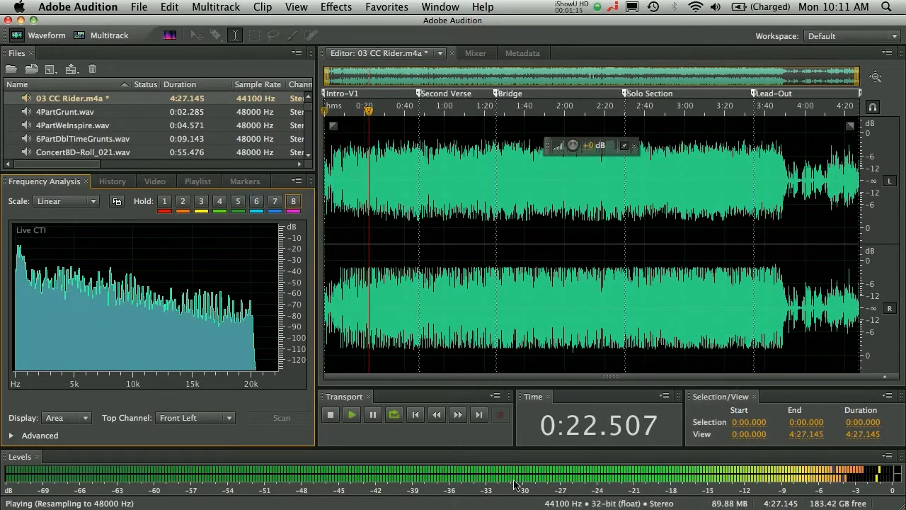
pyautogui.rightClick(513, 473)
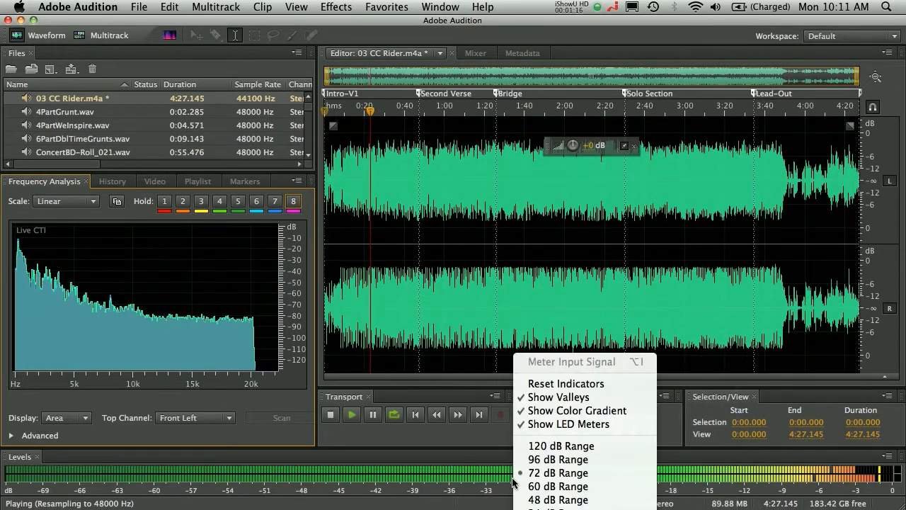
pyautogui.click(563, 424)
pyautogui.press('space')
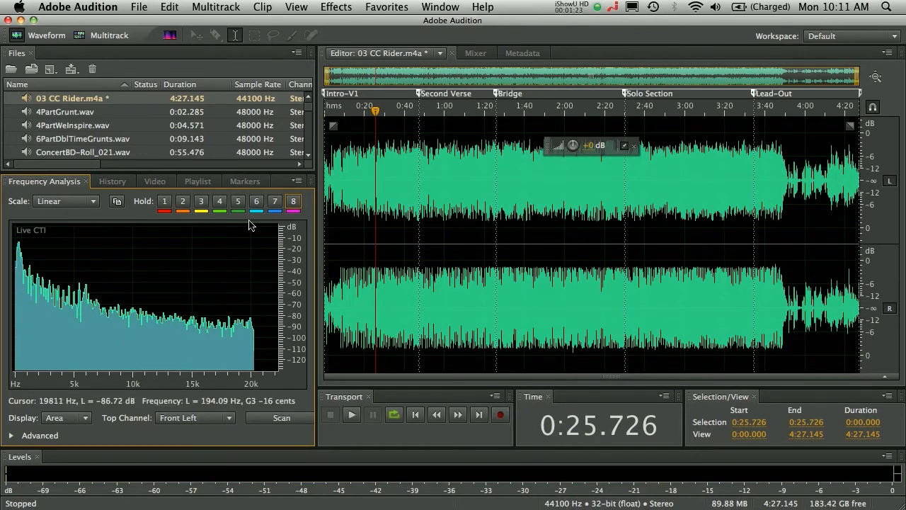
# Step: Import all five MP3 songs, tracks 01 to 05, from the Live@77th folder
pyautogui.click(33, 69)
pyautogui.click(320, 106)
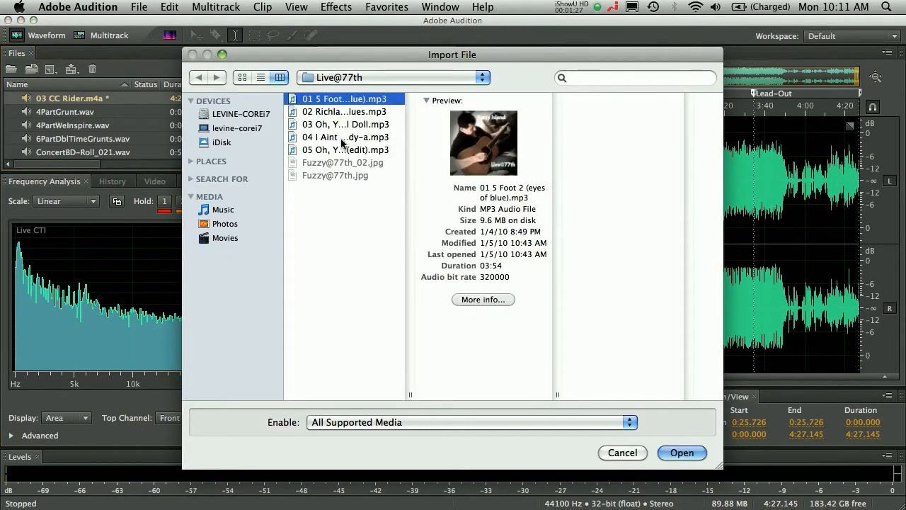
pyautogui.click(347, 150)
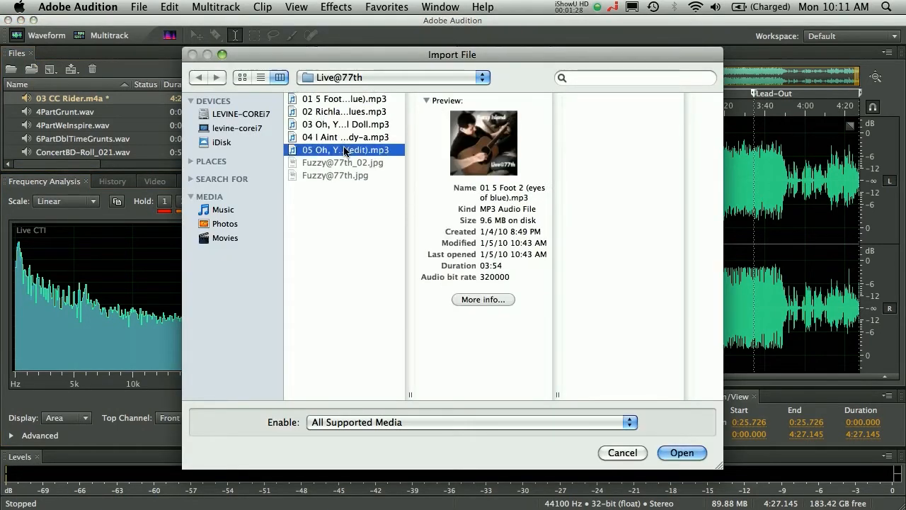
pyautogui.keyDown('shift'); pyautogui.click(344, 103); pyautogui.keyUp('shift')
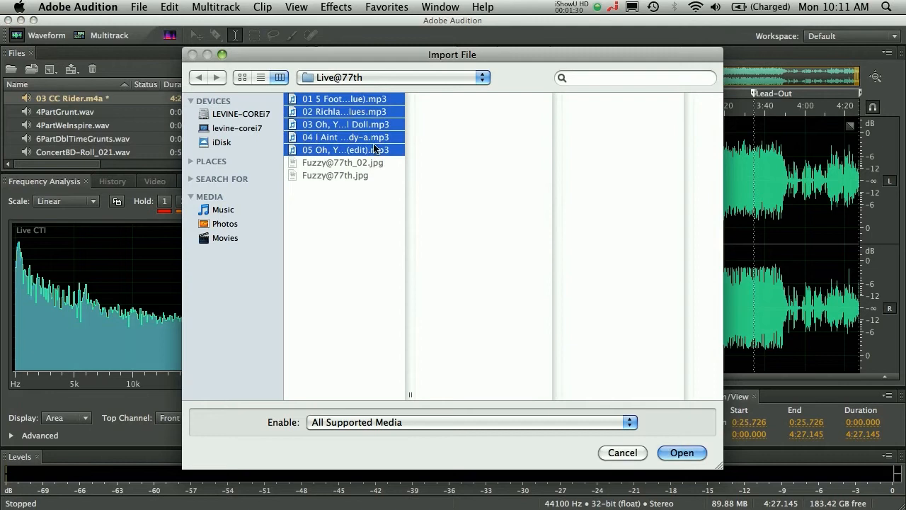
pyautogui.click(684, 452)
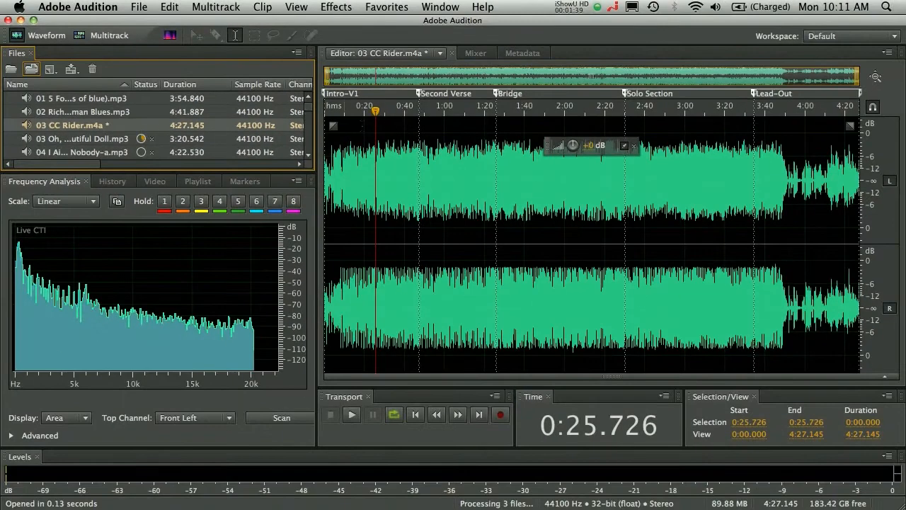
# Step: Play the open song briefly while checking the list of files being imported
pyautogui.press('space')
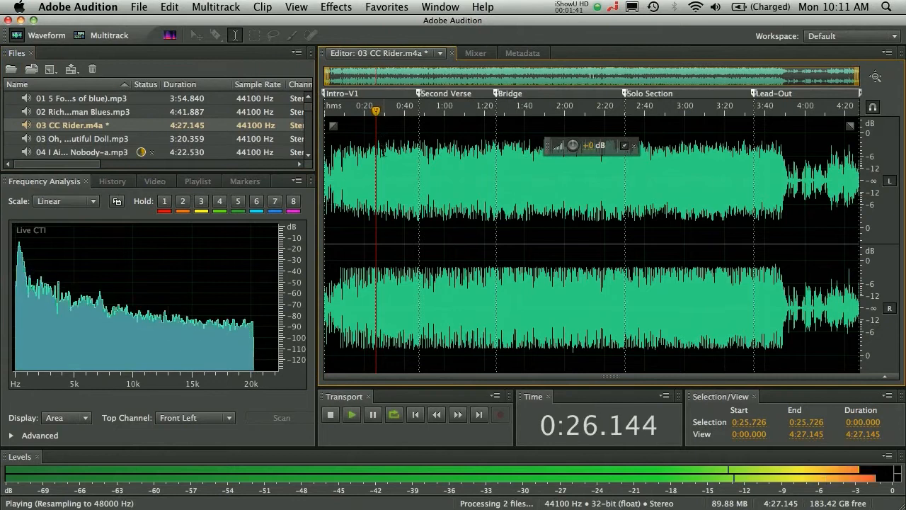
pyautogui.scroll(-3, 311, 114)
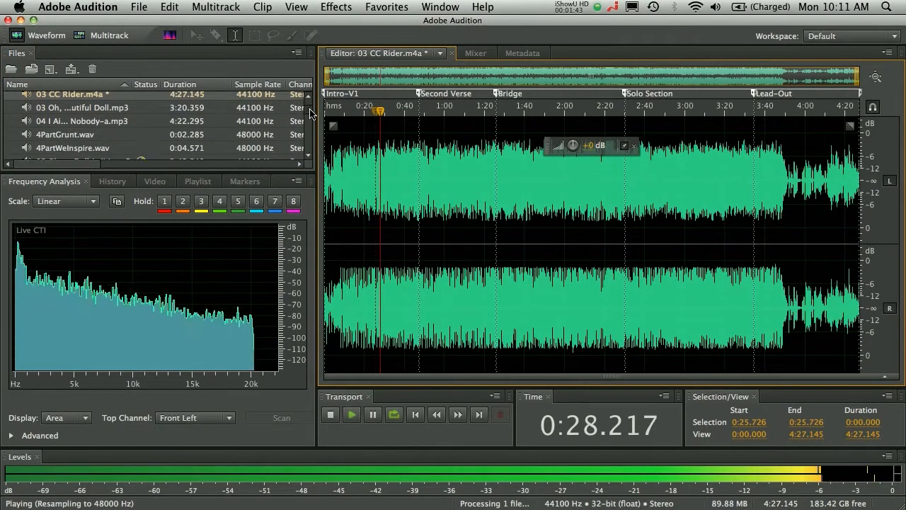
pyautogui.press('space')
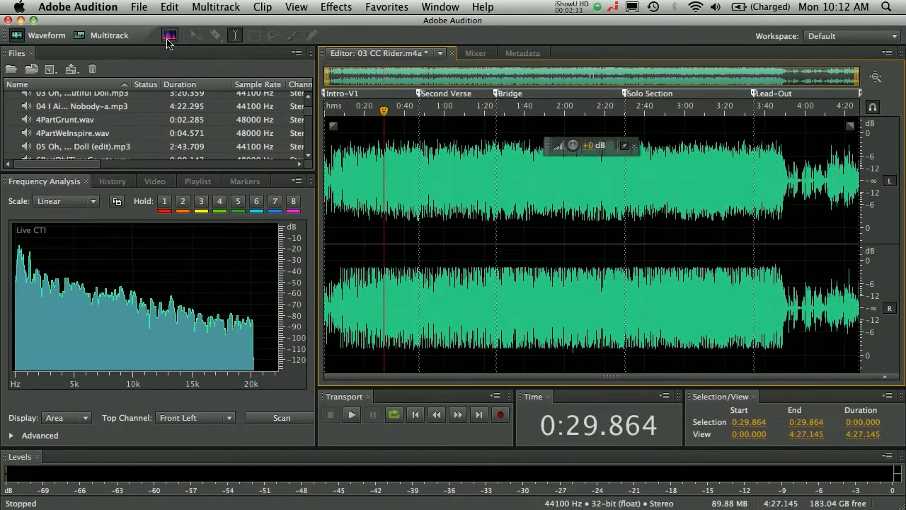
# Step: Show the spectral frequency display below the waveform, splitting the editor height about evenly between the two views
pyautogui.click(169, 41)
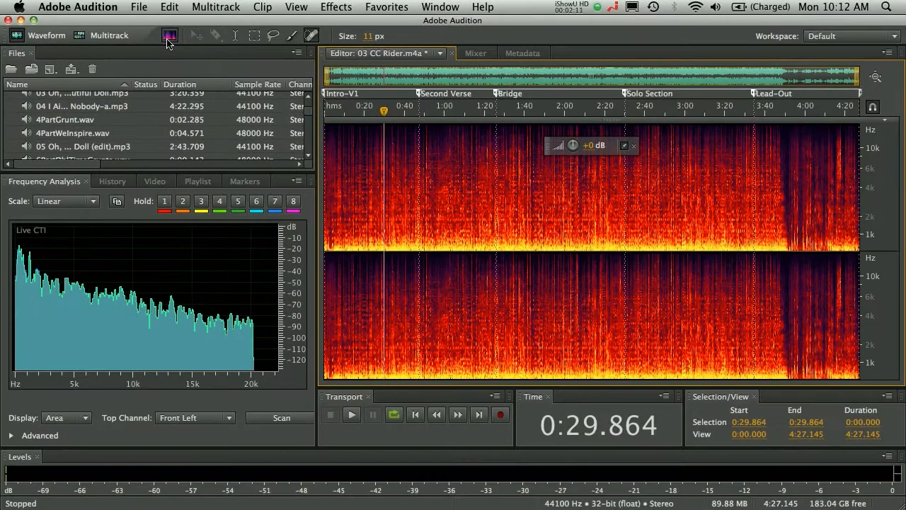
pyautogui.click(168, 41)
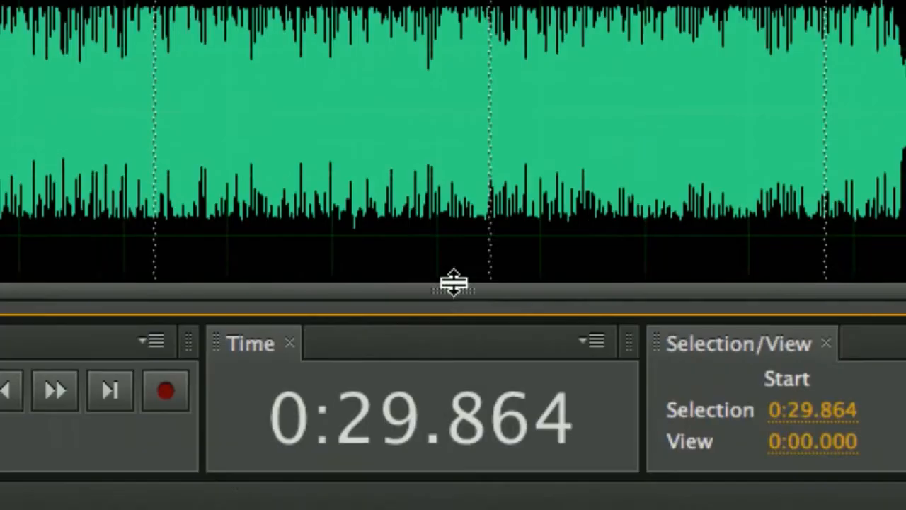
pyautogui.moveTo(613, 376); pyautogui.dragTo(602, 149)
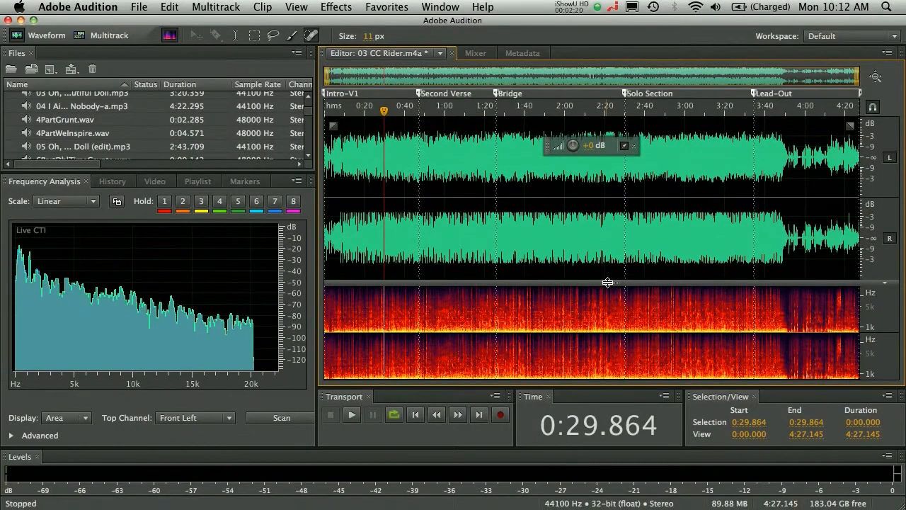
pyautogui.moveTo(607, 281); pyautogui.dragTo(607, 235)
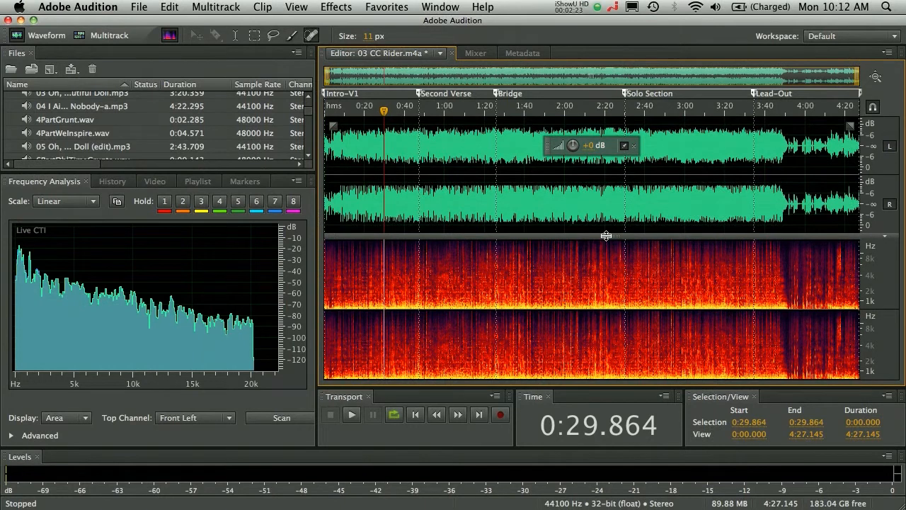
pyautogui.moveTo(607, 236); pyautogui.dragTo(607, 234)
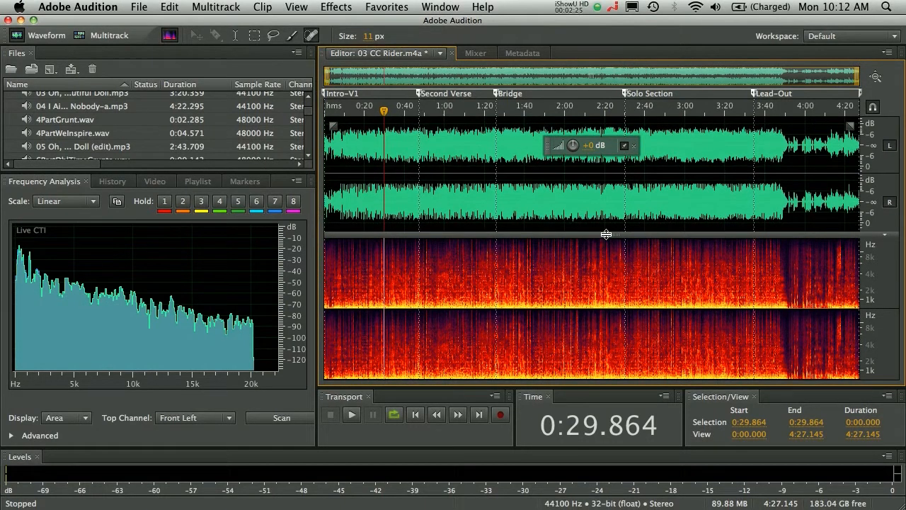
# Step: Examine a few seconds of the song around 2:11 in both the waveform and the spectral display
pyautogui.scroll(10, 586, 75)
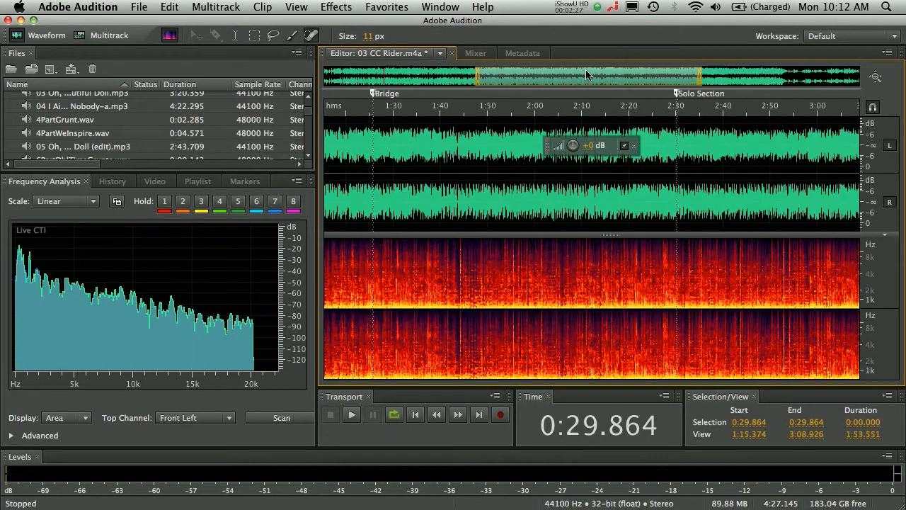
pyautogui.scroll(5, 586, 75)
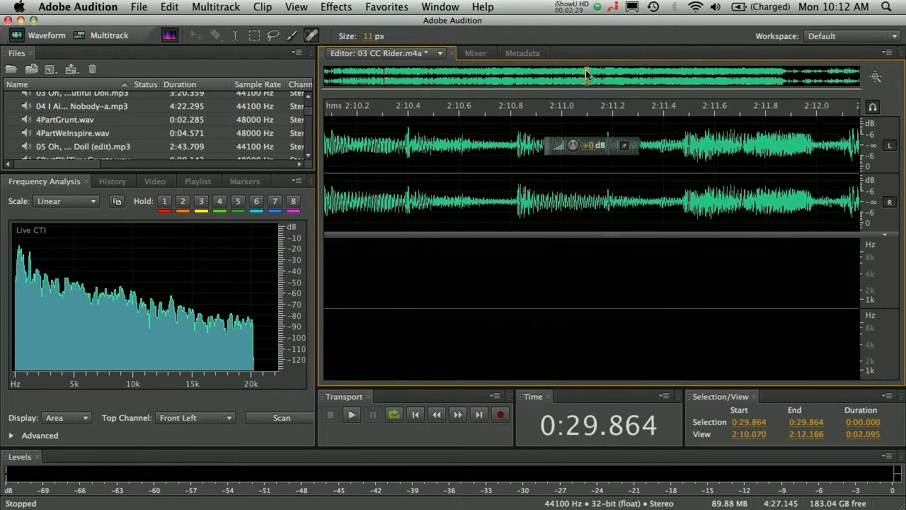
pyautogui.scroll(-5, 586, 75)
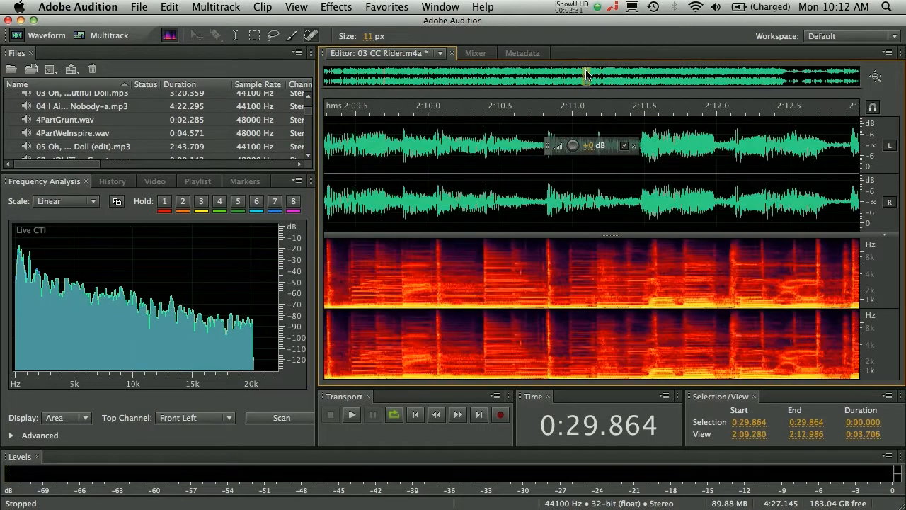
pyautogui.scroll(3, 877, 289)
# Step: Examine different frequency ranges of the spectral display by enlarging and reducing its frequency scale
pyautogui.scroll(2, 878, 289)
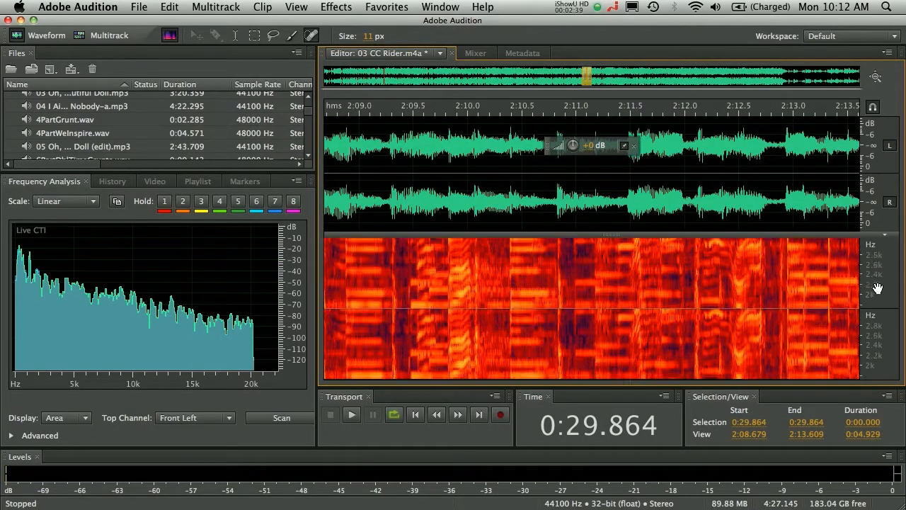
pyautogui.scroll(-3, 878, 288)
pyautogui.scroll(3, 879, 288)
pyautogui.scroll(-2, 879, 288)
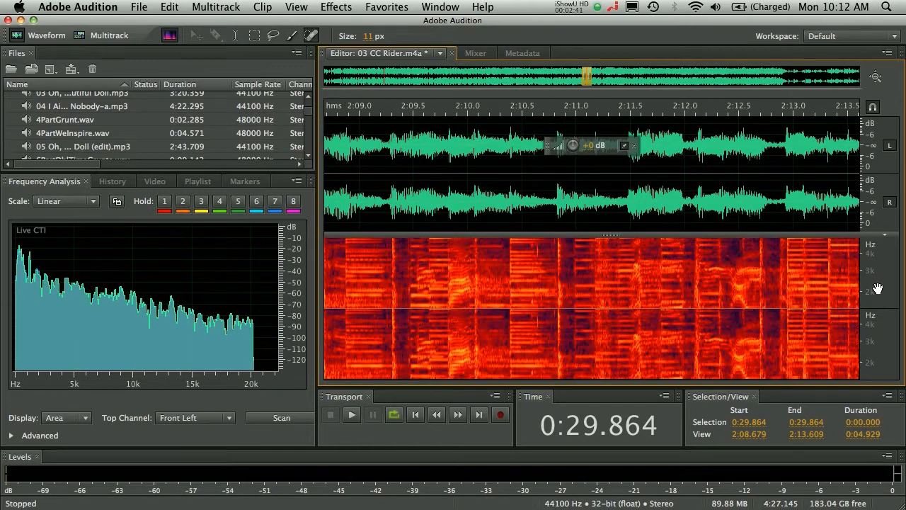
pyautogui.scroll(2, 870, 174)
pyautogui.scroll(-2, 870, 174)
pyautogui.scroll(1, 874, 178)
pyautogui.scroll(-1, 876, 179)
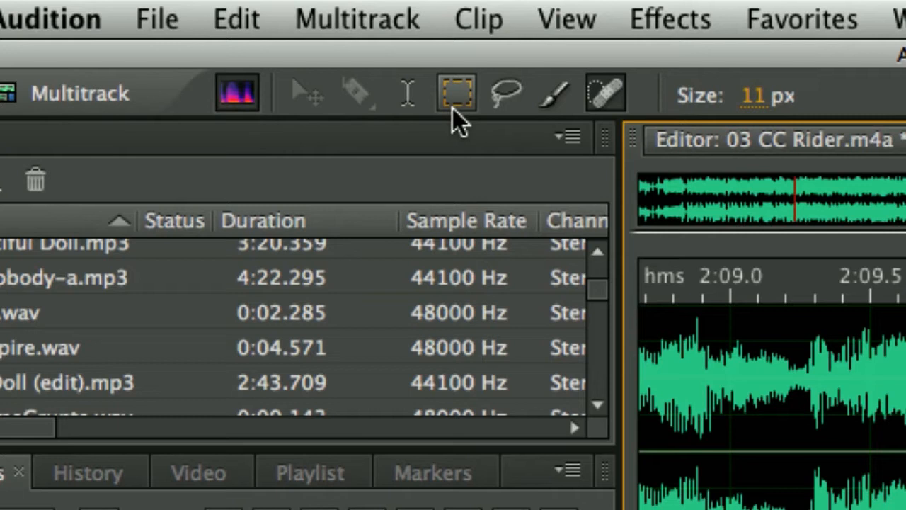
pyautogui.click(504, 102)
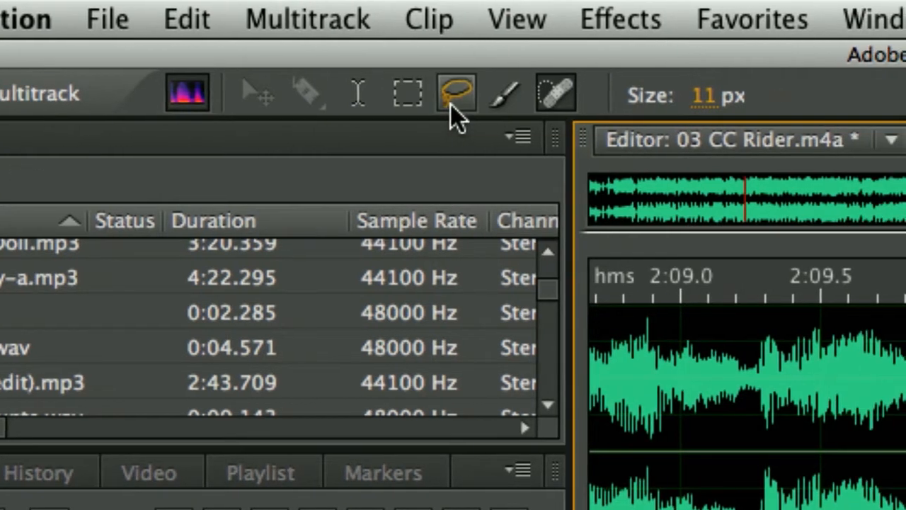
pyautogui.click(498, 106)
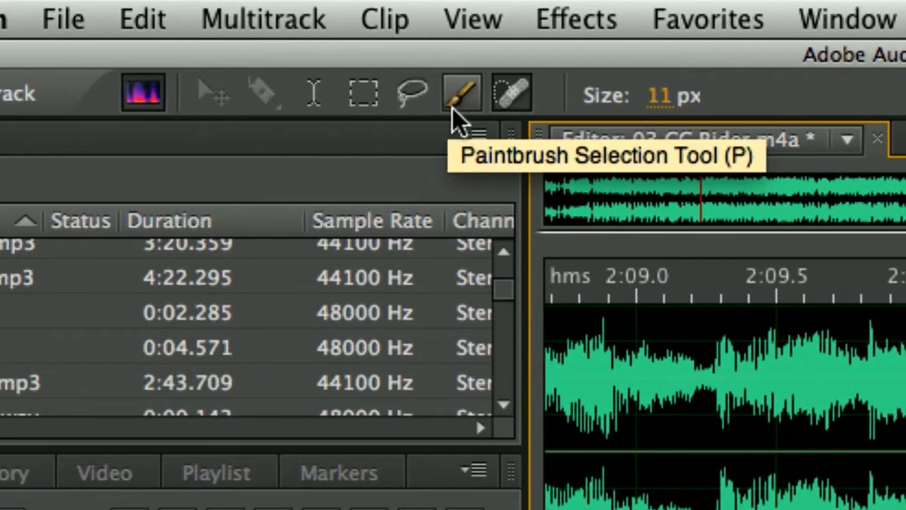
# Step: Lasso a freeform region of the spectrogram starting at about 2:10.4 and stretch it to span about 1.8 seconds and higher frequencies
pyautogui.click(499, 104)
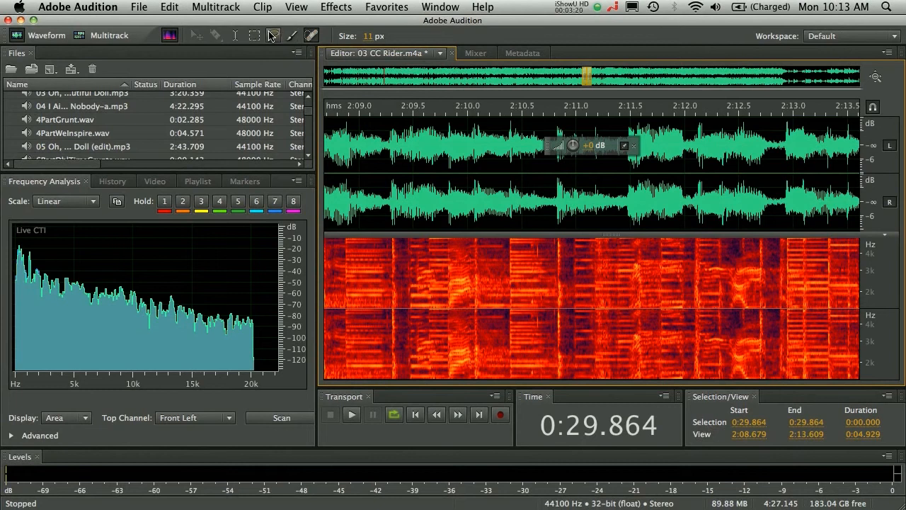
pyautogui.click(273, 36)
pyautogui.moveTo(575, 278)
pyautogui.mouseDown()
pyautogui.moveTo(511, 294)
pyautogui.moveTo(530, 306)
pyautogui.moveTo(556, 300)
pyautogui.moveTo(573, 279)
pyautogui.mouseUp()
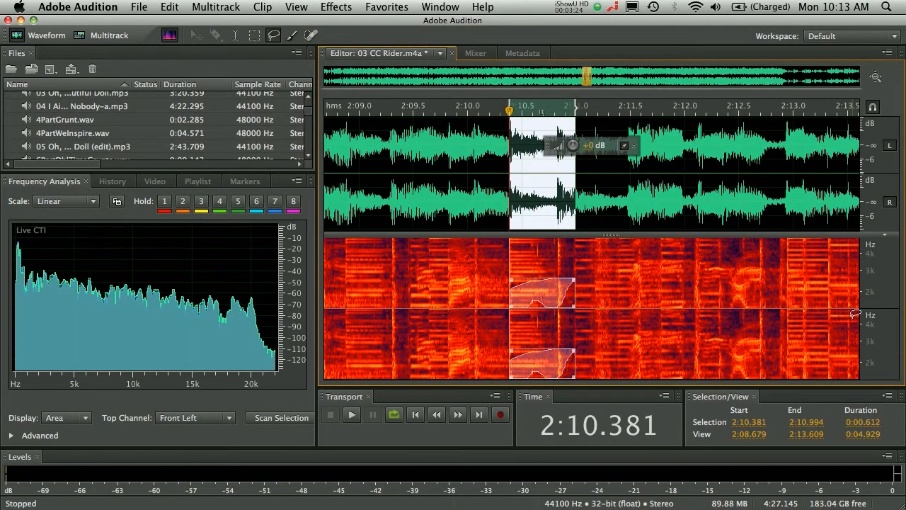
pyautogui.scroll(-2, 855, 313)
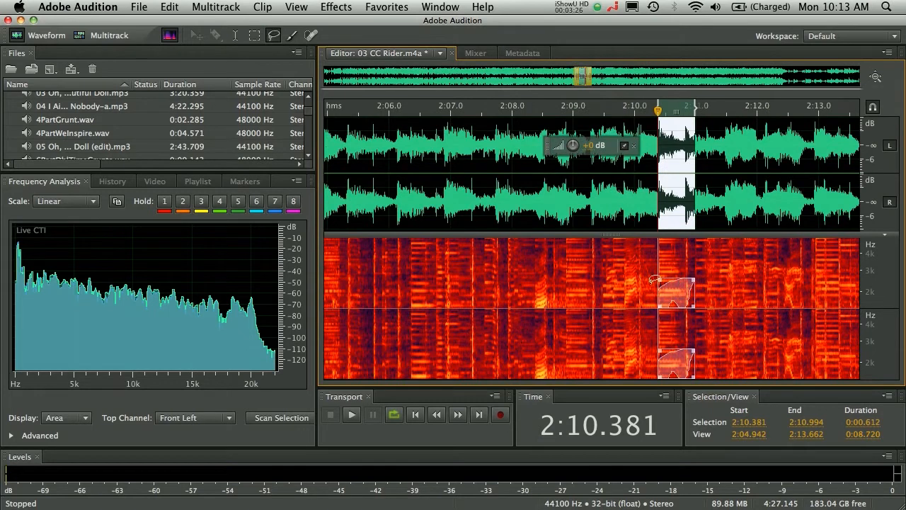
pyautogui.moveTo(696, 278)
pyautogui.mouseDown()
pyautogui.moveTo(775, 257)
pyautogui.moveTo(767, 257)
pyautogui.mouseUp()
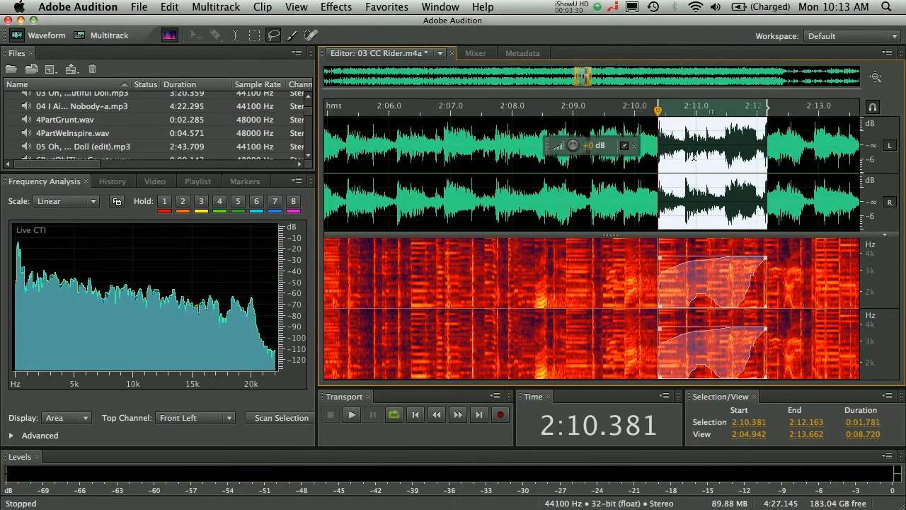
# Step: Try silencing the lassoed region by turning its level all the way down, and undo the amplification
pyautogui.moveTo(587, 147); pyautogui.dragTo(400, 139)
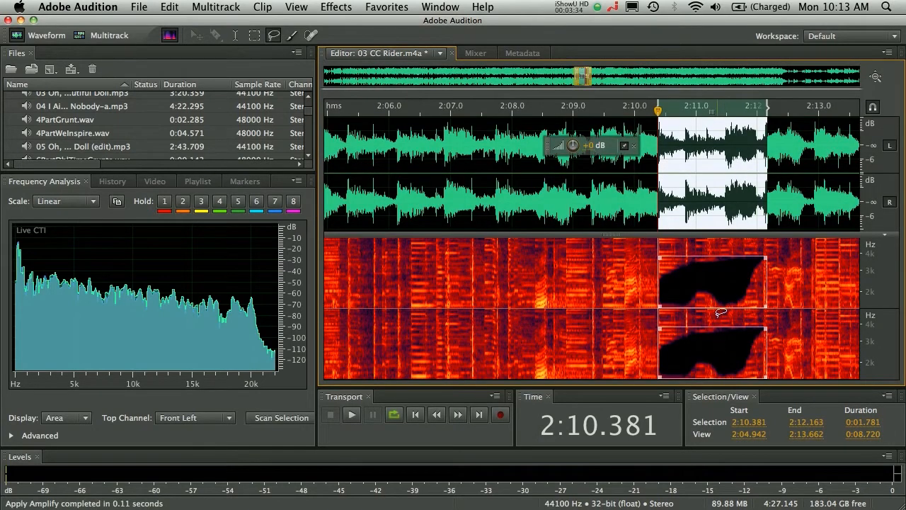
pyautogui.press('super+z')
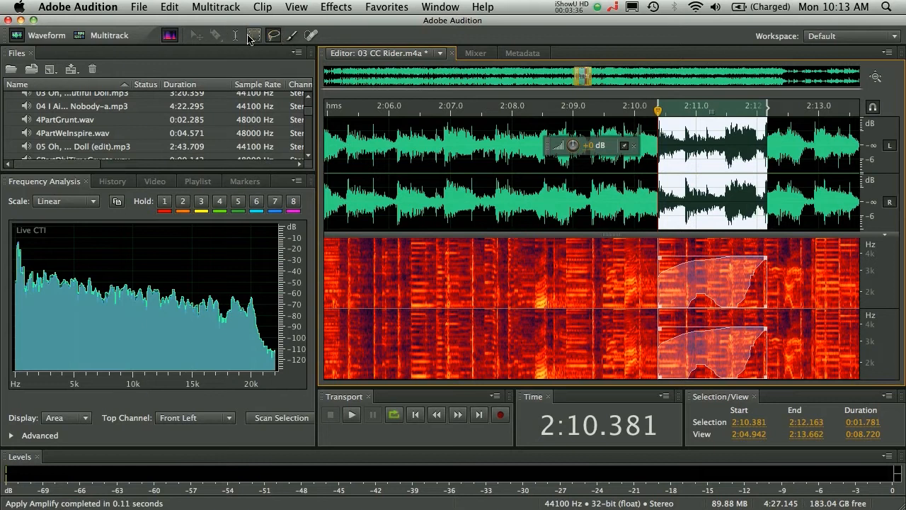
# Step: Paint a W-shaped selection on the spectrogram from about 2:06.6 to 2:09.1 and enlarge the spectral display to fill the editor
pyautogui.click(291, 35)
pyautogui.moveTo(439, 264)
pyautogui.mouseDown()
pyautogui.moveTo(510, 268)
pyautogui.moveTo(570, 259)
pyautogui.mouseUp()
pyautogui.moveTo(615, 235); pyautogui.dragTo(615, 119)
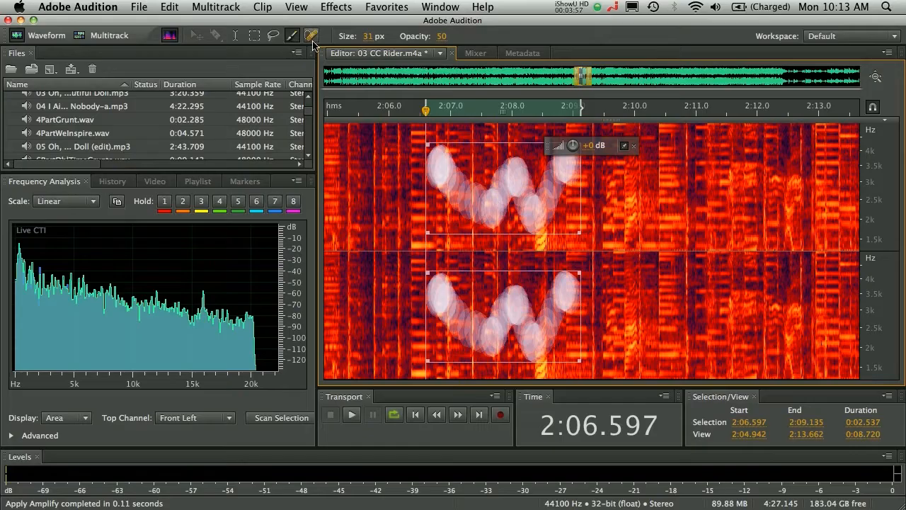
# Step: Auto-heal a short horizontal strip of the spectrogram around 2:06.5 with the Spot Healing Brush at 11 px
pyautogui.click(311, 35)
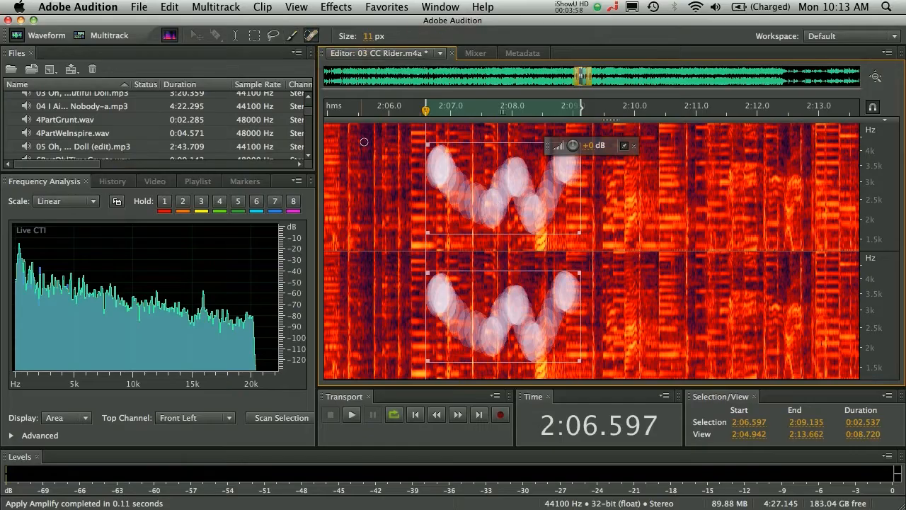
pyautogui.click(413, 191)
pyautogui.moveTo(413, 191); pyautogui.dragTo(430, 192)
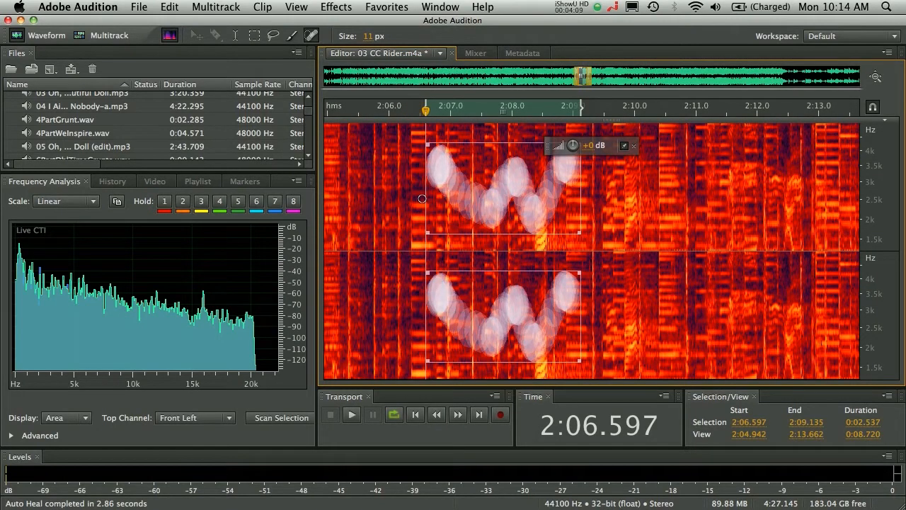
# Step: Show the WesternThemeFinal.sesx multitrack session and play it from about 0:01.5
pyautogui.click(75, 33)
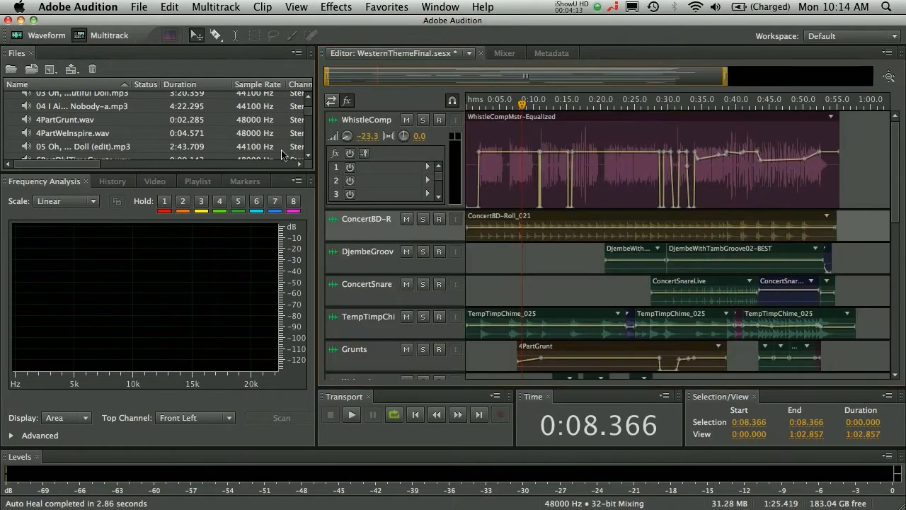
pyautogui.moveTo(527, 107); pyautogui.dragTo(480, 116)
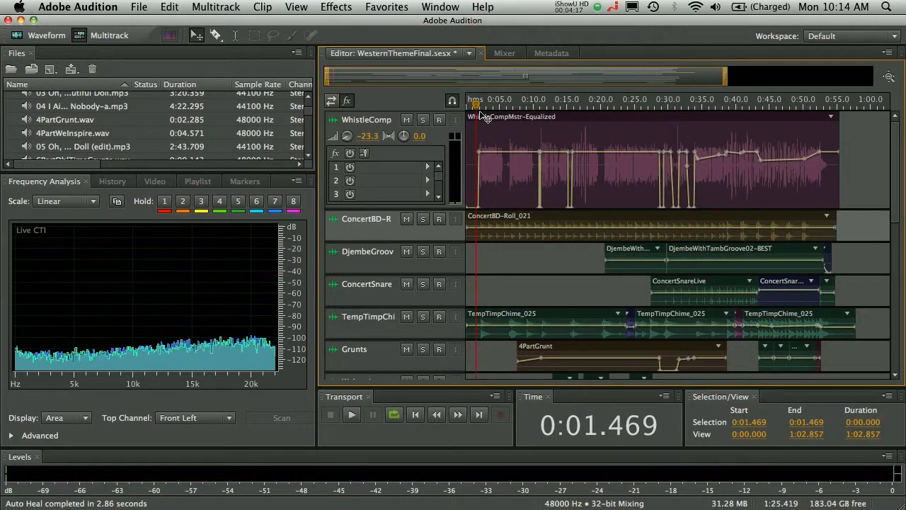
pyautogui.press('space')
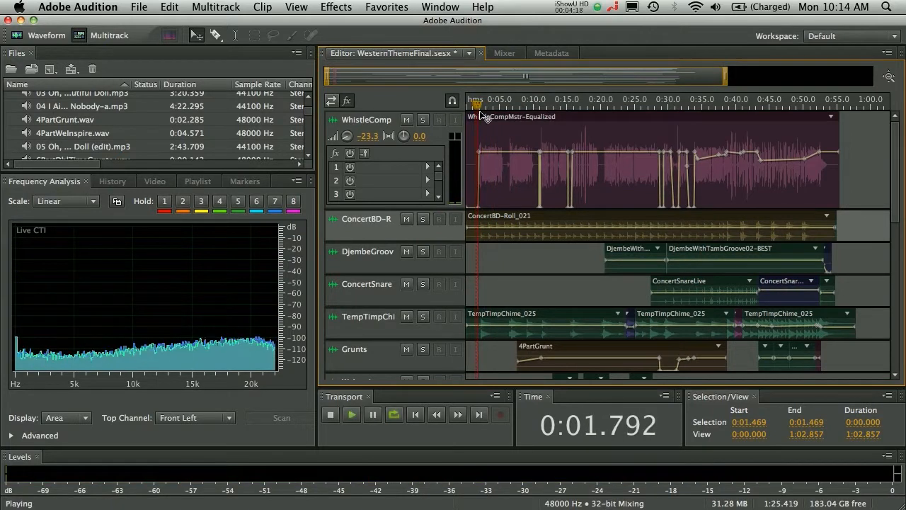
# Step: Add an Analog Delay with the Canyon Echoes preset to the WhistleComp track's first effect slot and solo the track
pyautogui.click(428, 167)
pyautogui.moveTo(549, 238)
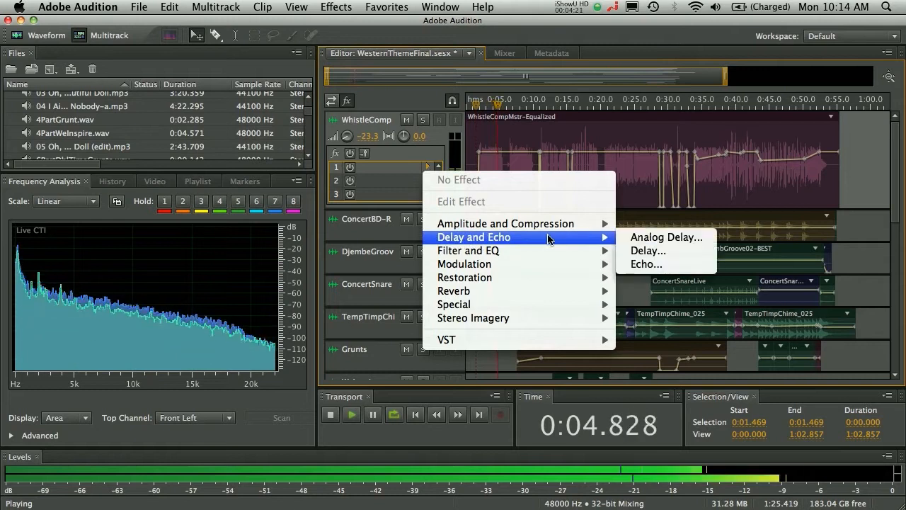
pyautogui.click(670, 238)
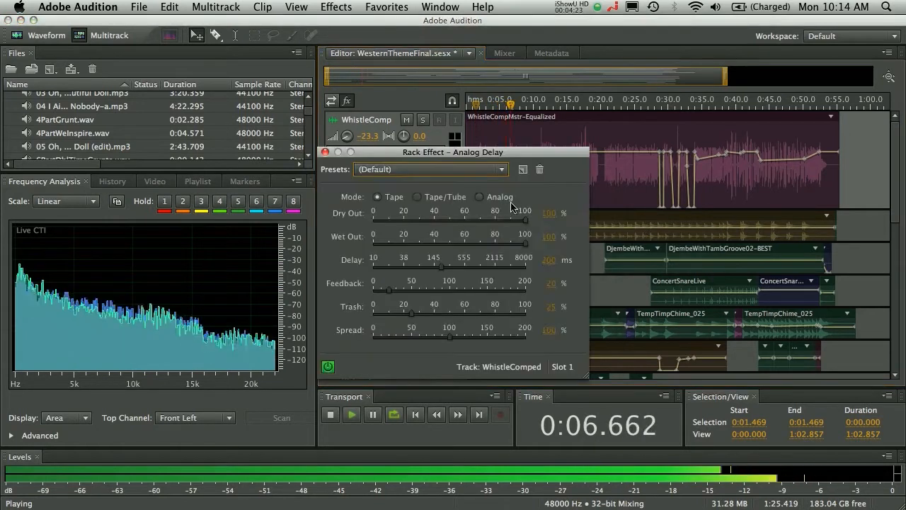
pyautogui.click(488, 169)
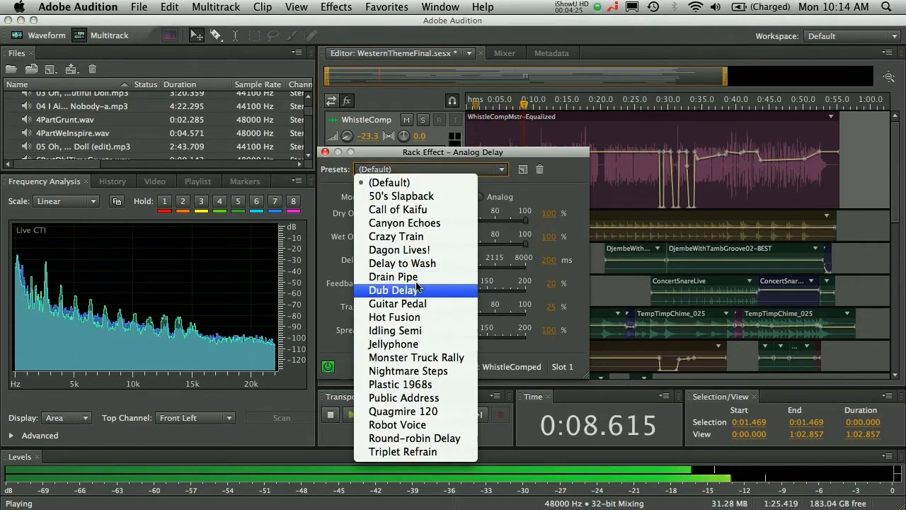
pyautogui.click(414, 222)
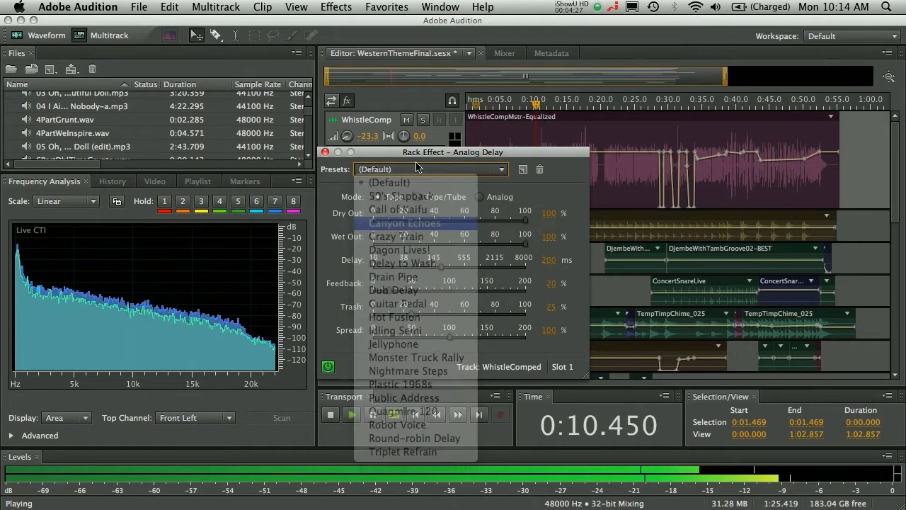
pyautogui.click(423, 120)
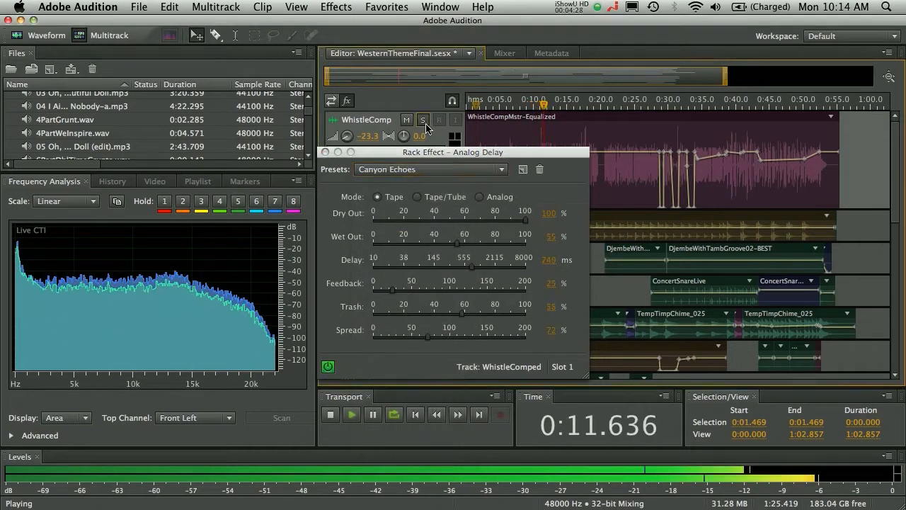
pyautogui.click(325, 152)
# Step: Add Studio Reverb to the WhistleComp track's second effect slot, with decay at about 7690 ms and wet level at about 89%
pyautogui.click(427, 180)
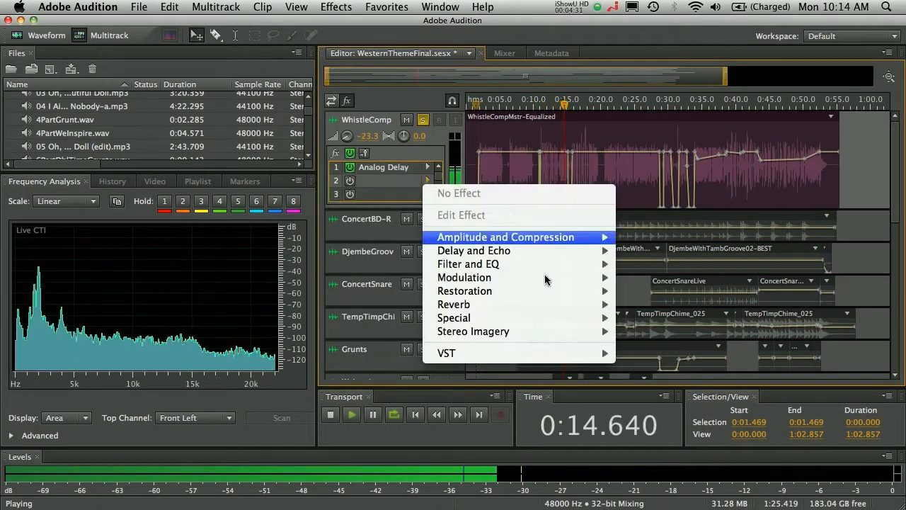
pyautogui.moveTo(567, 304)
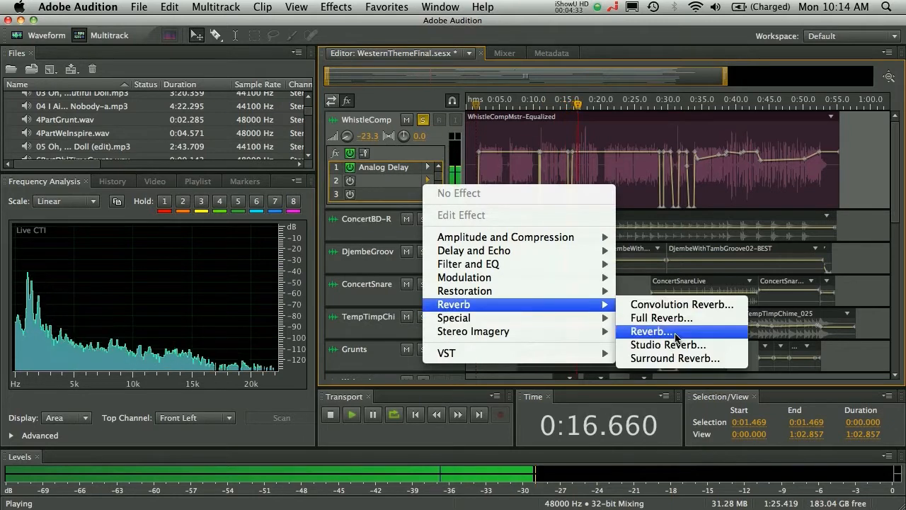
pyautogui.click(676, 345)
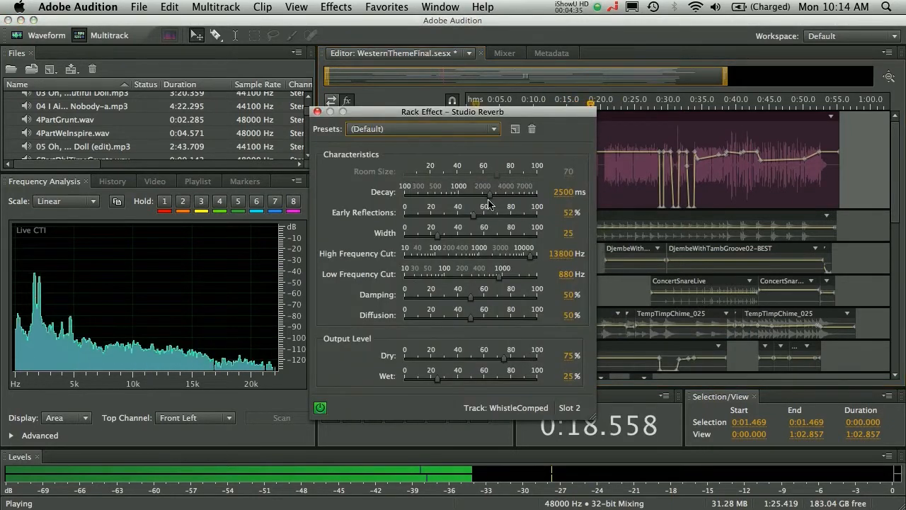
pyautogui.moveTo(488, 204); pyautogui.dragTo(529, 195)
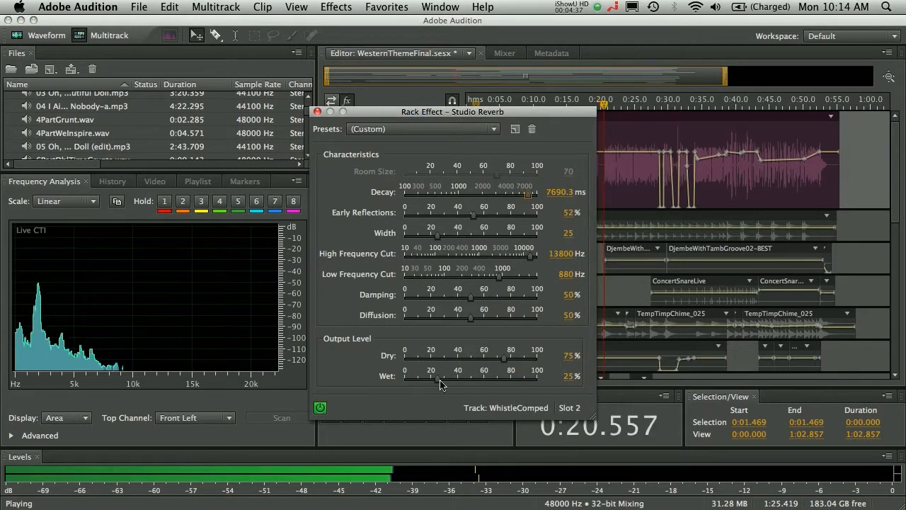
pyautogui.moveTo(440, 384); pyautogui.dragTo(524, 380)
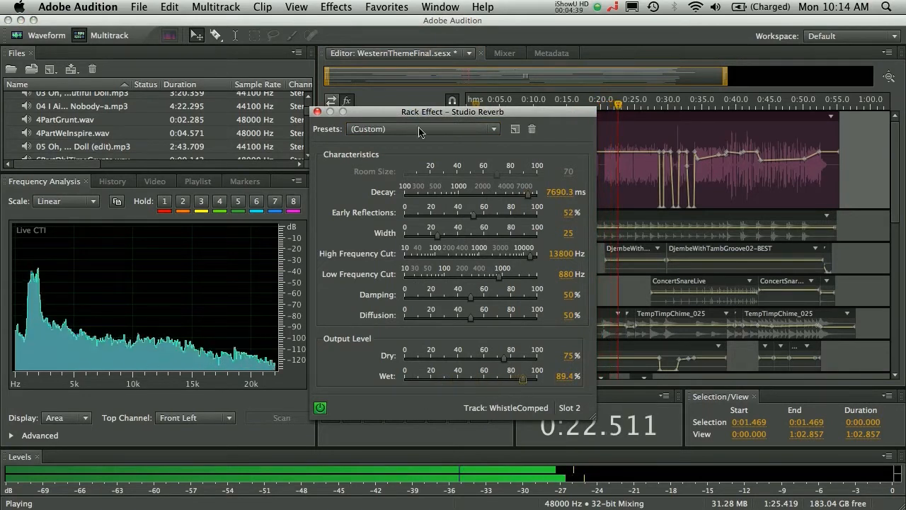
pyautogui.click(317, 111)
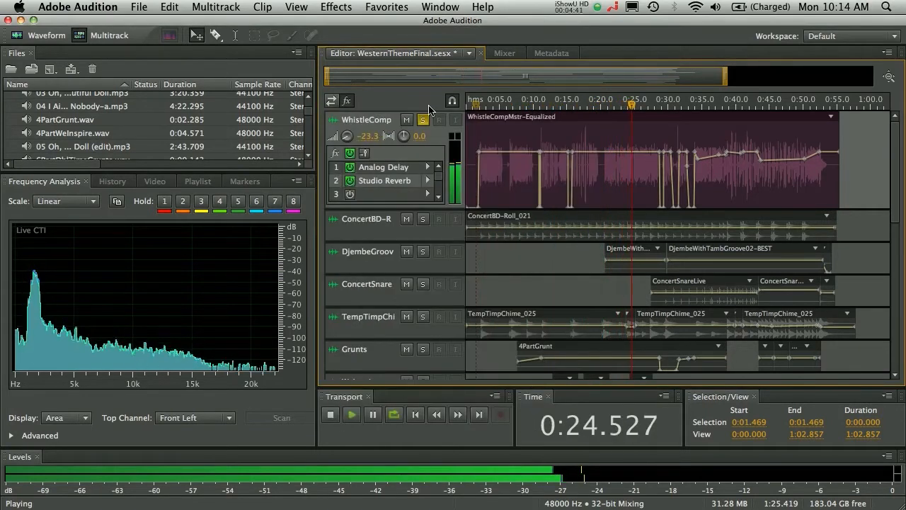
# Step: Turn off solo on the WhistleComp track, listen to the full mix briefly and stop playback
pyautogui.click(423, 120)
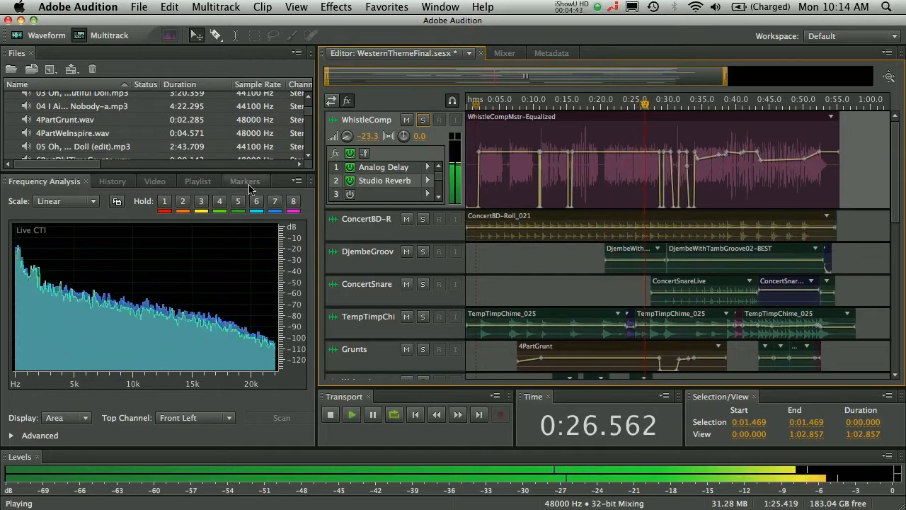
pyautogui.press('space')
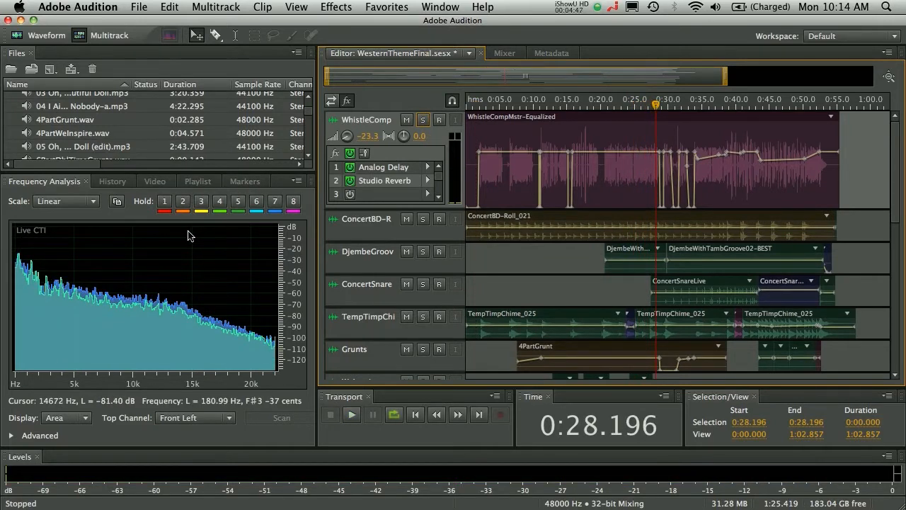
# Step: Examine the track types available for the session and the master channel formats offered for a new multitrack session, creating nothing
pyautogui.click(233, 6)
pyautogui.moveTo(233, 27)
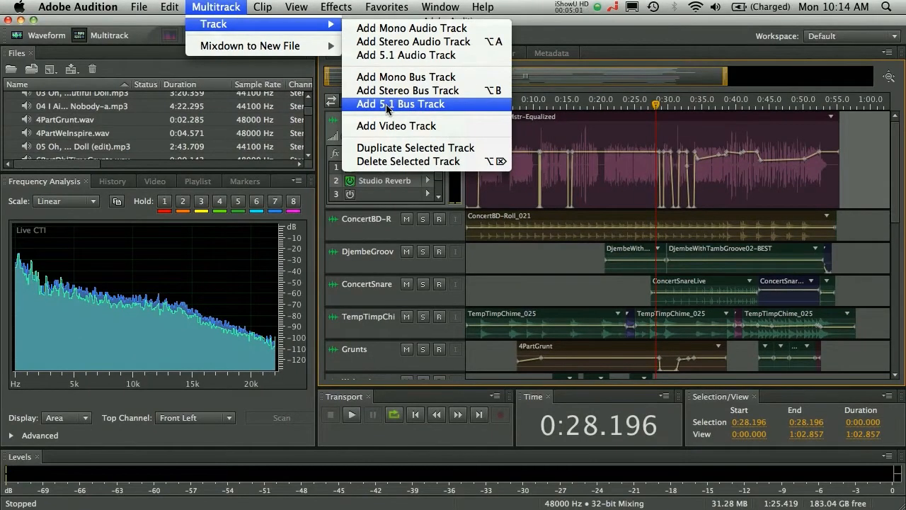
pyautogui.moveTo(139, 7)
pyautogui.moveTo(273, 28)
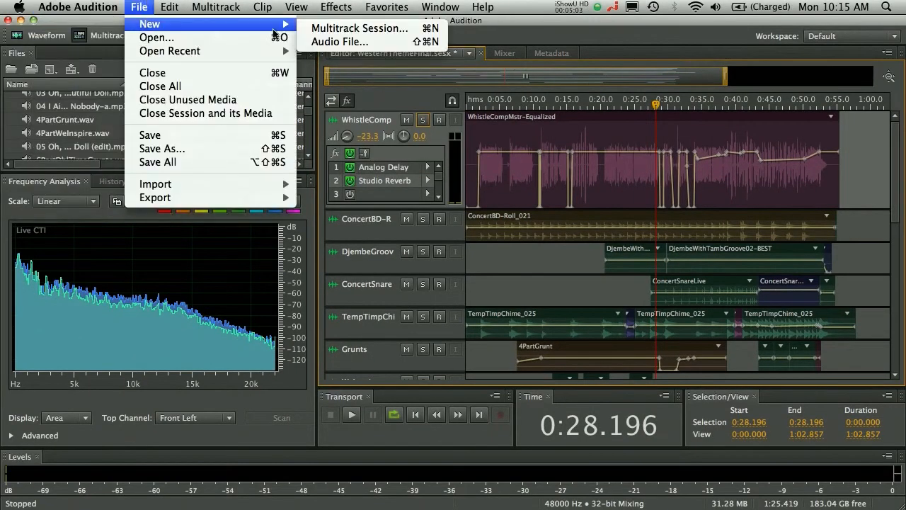
pyautogui.click(354, 28)
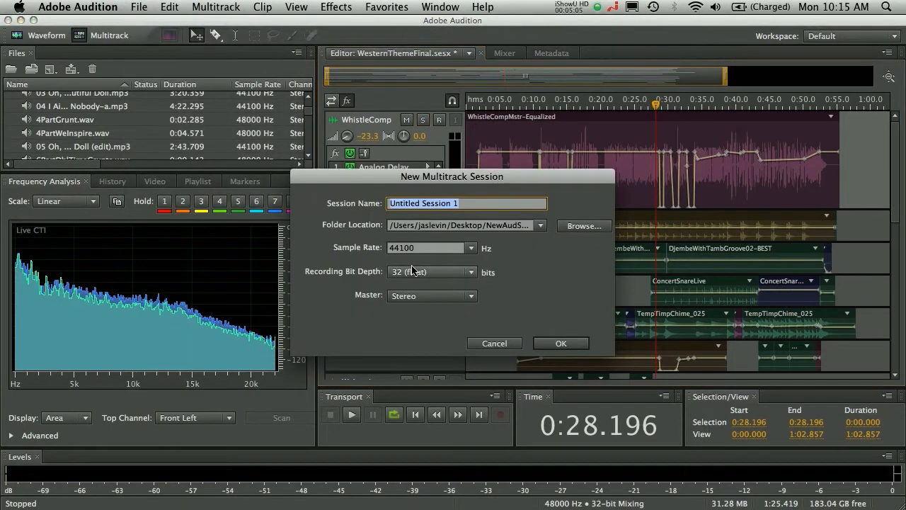
pyautogui.click(434, 296)
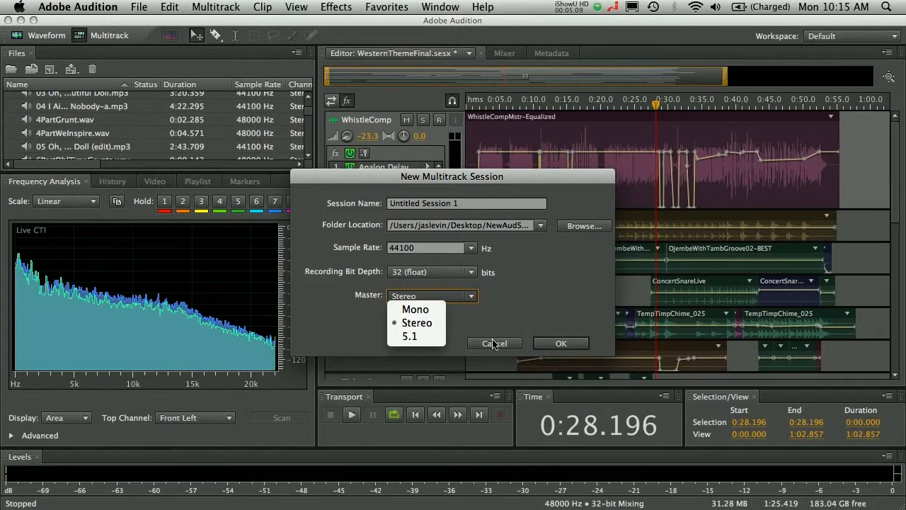
pyautogui.click(494, 344)
pyautogui.click(504, 346)
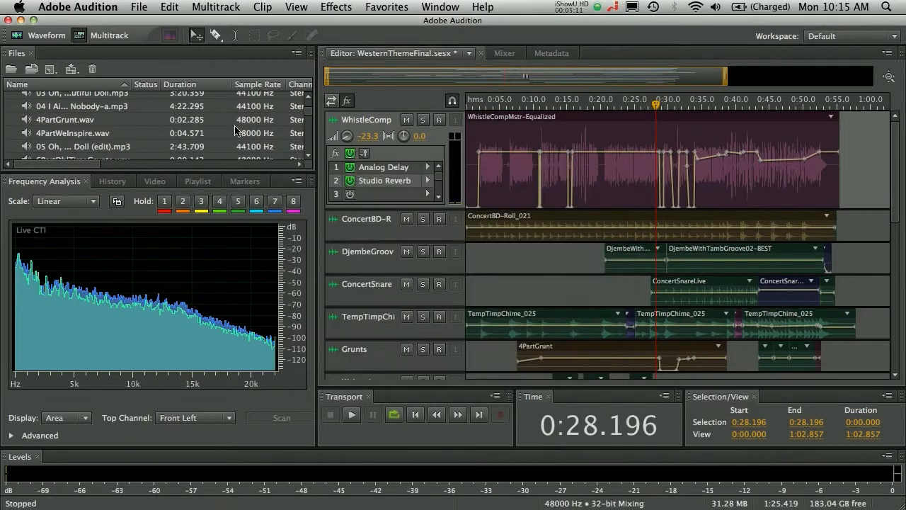
# Step: Add a 5.1 audio track and place JasonsBossaMulti.wav on it at about 0:25, accepting a copy conformed to the session's sample rate
pyautogui.moveTo(311, 117); pyautogui.dragTo(312, 139)
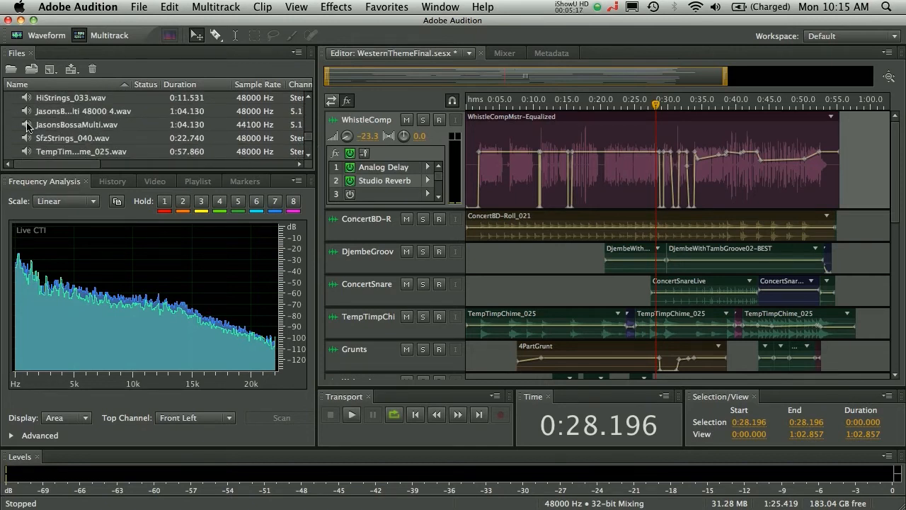
pyautogui.click(27, 126)
pyautogui.click(216, 7)
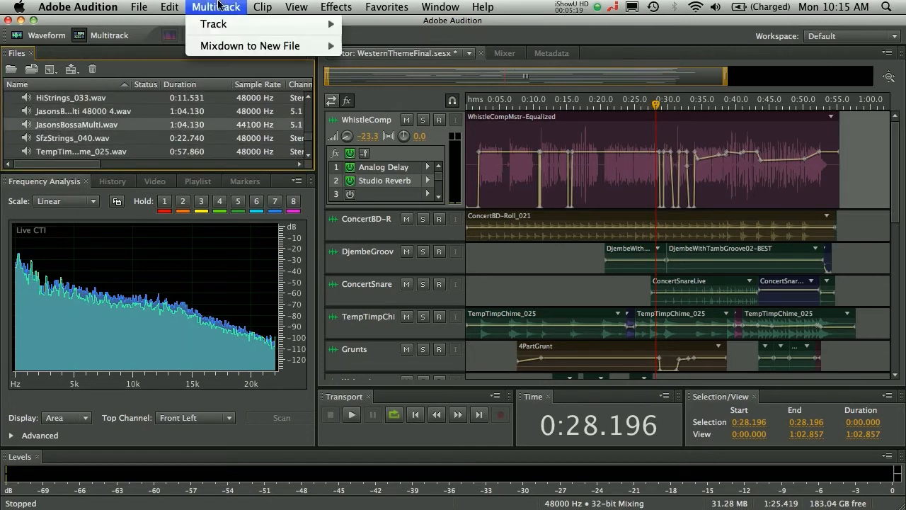
pyautogui.moveTo(233, 26)
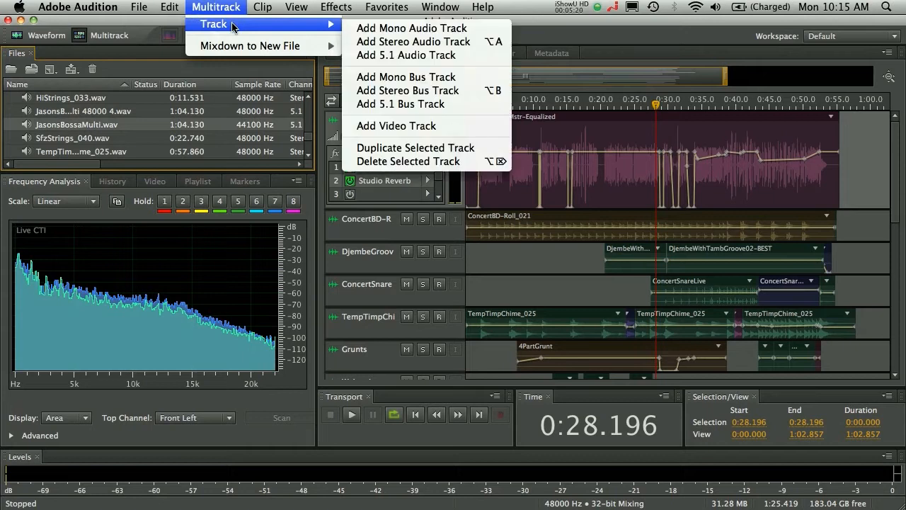
pyautogui.click(403, 57)
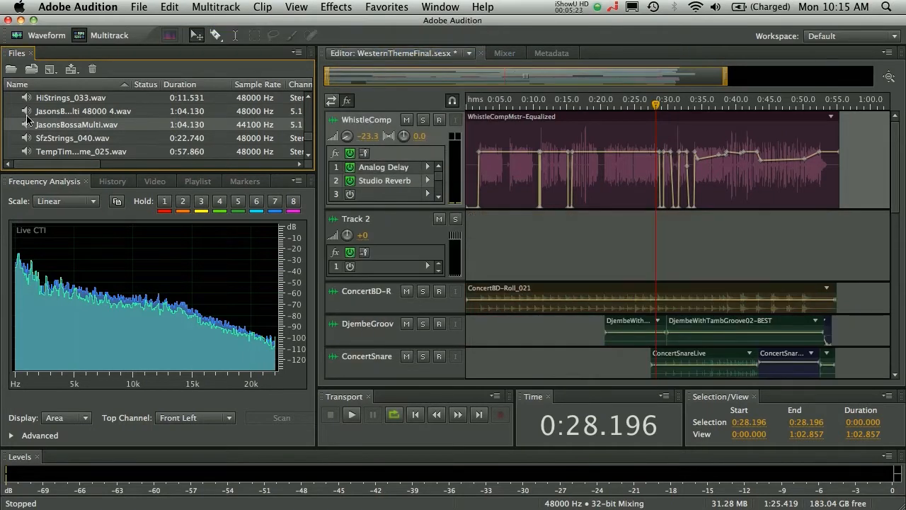
pyautogui.moveTo(27, 125)
pyautogui.mouseDown()
pyautogui.moveTo(435, 199)
pyautogui.moveTo(577, 248)
pyautogui.moveTo(638, 243)
pyautogui.moveTo(604, 238)
pyautogui.mouseUp()
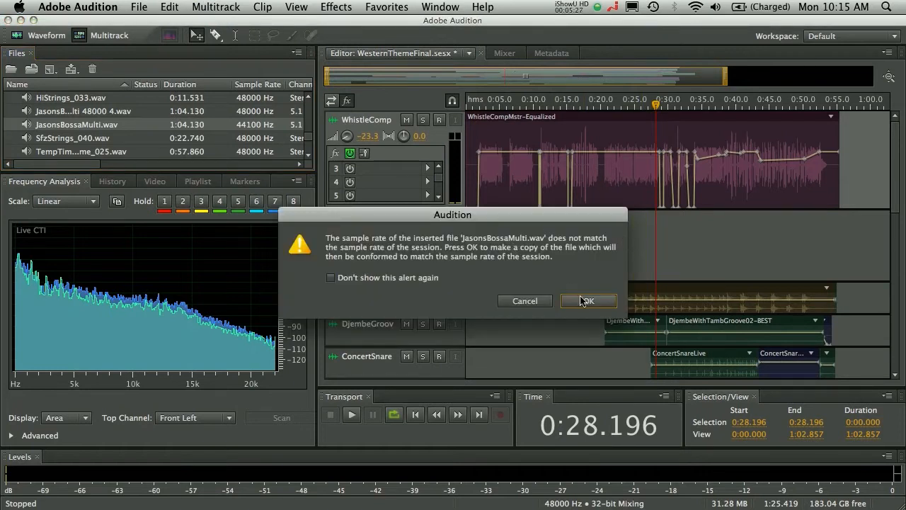
pyautogui.click(588, 301)
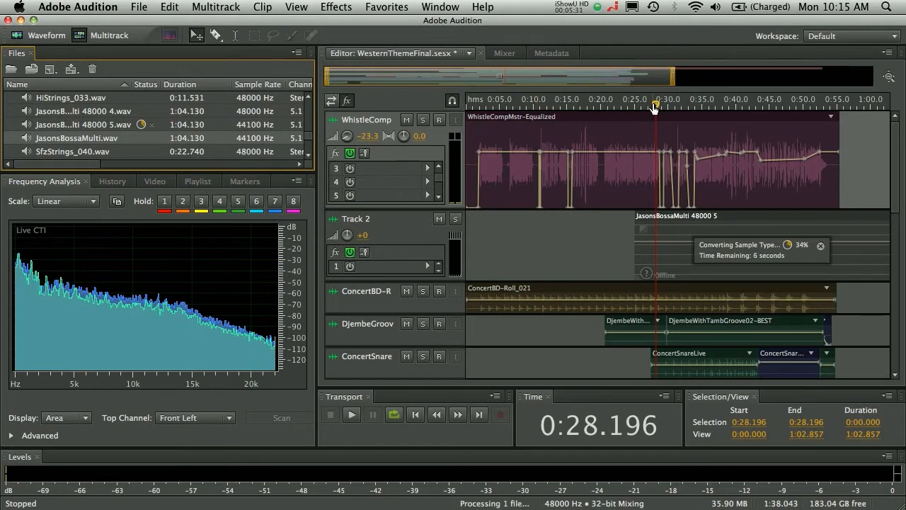
# Step: Play the mix briefly from about 0:18, solo the new 5.1 track, and listen to its clip from about 0:25
pyautogui.click(592, 104)
pyautogui.press('space')
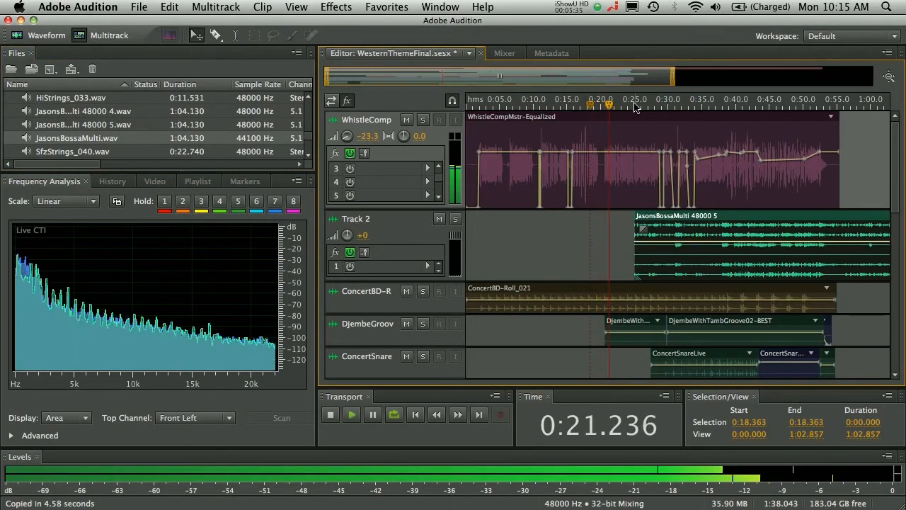
pyautogui.press('space')
pyautogui.click(455, 219)
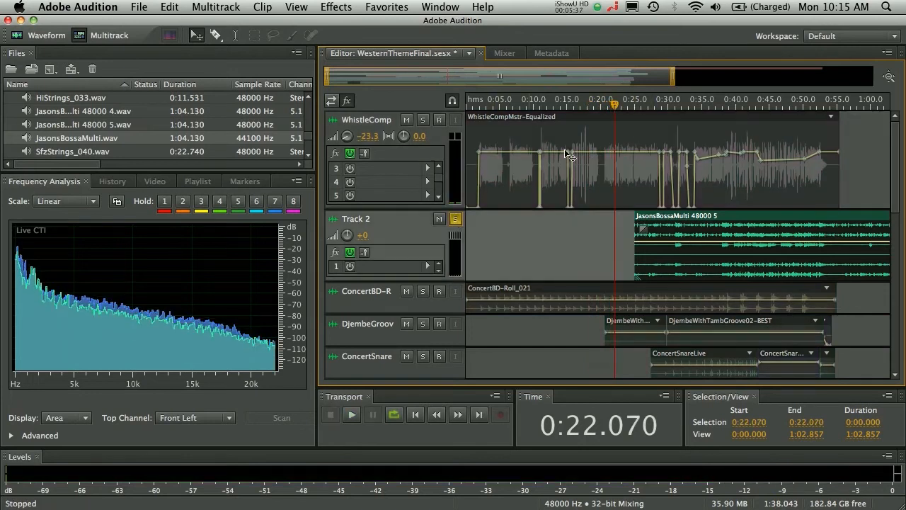
pyautogui.press('space')
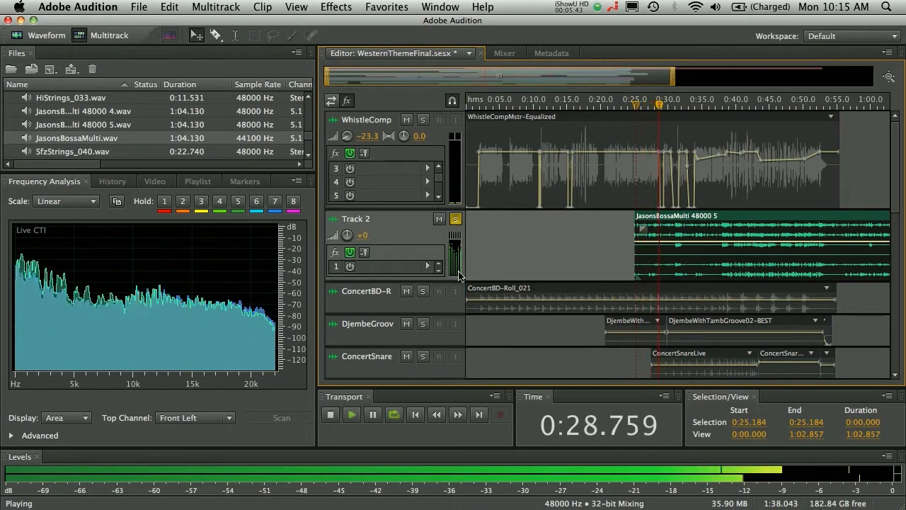
pyautogui.press('space')
# Step: Open JasonsBossaMulti.wav in the Waveform editor with its spectral frequency display hidden and no audio range selected
pyautogui.doubleClick(26, 139)
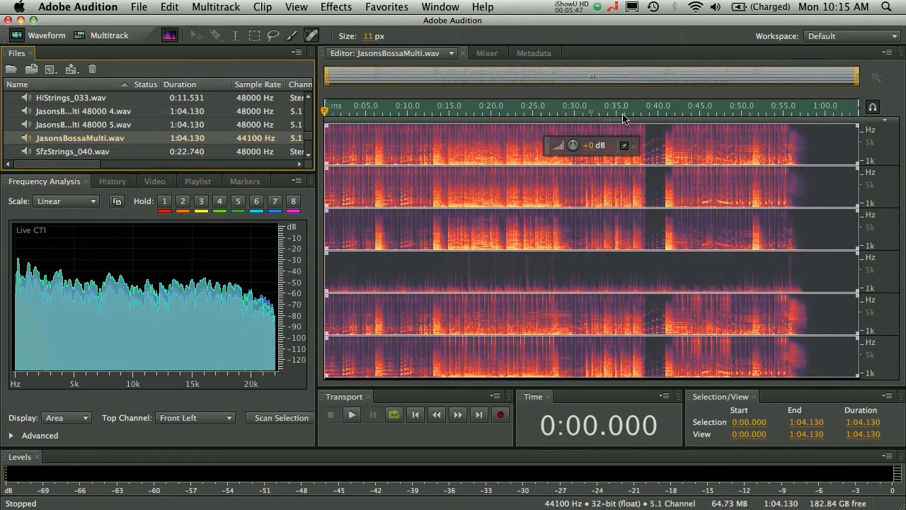
pyautogui.hotkey('shift', 'd')
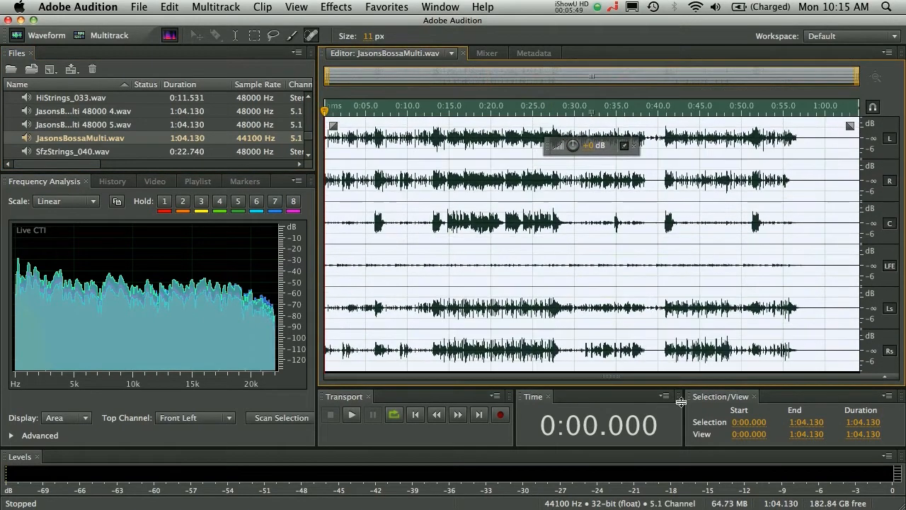
pyautogui.click(563, 204)
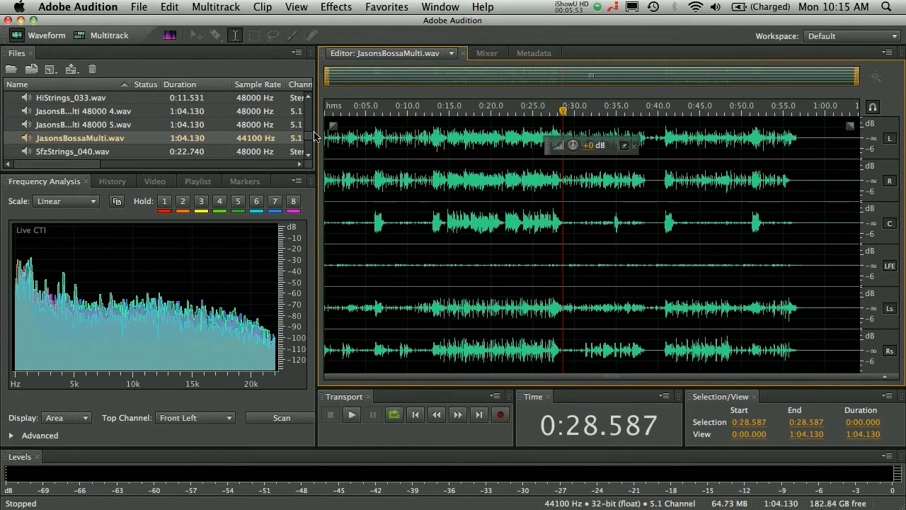
# Step: Apply a fade-in to the beginning of all six channels of JasonsBossaMulti.wav
pyautogui.click(338, 127)
pyautogui.moveTo(332, 125); pyautogui.dragTo(435, 115)
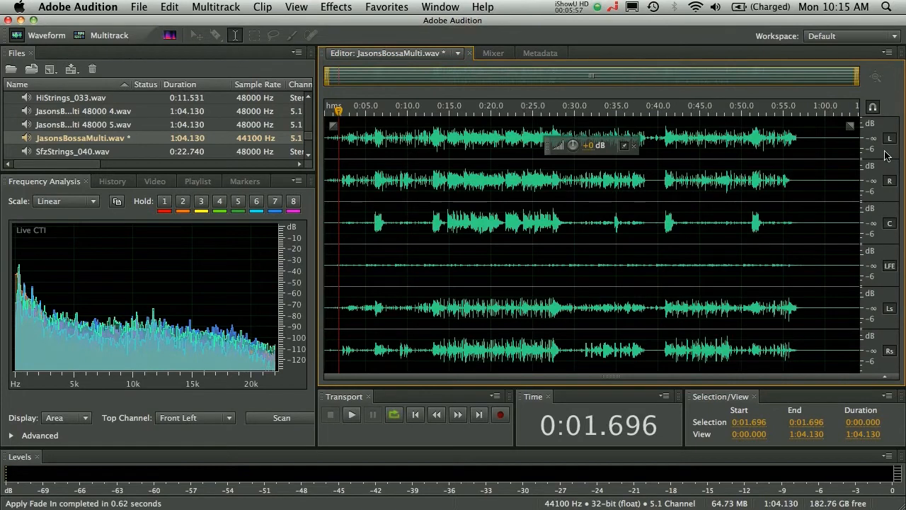
# Step: Select the whole file, disable the L, R, C, Ls and Rs channels, and amplify only the LFE channel
pyautogui.moveTo(388, 278); pyautogui.dragTo(904, 324)
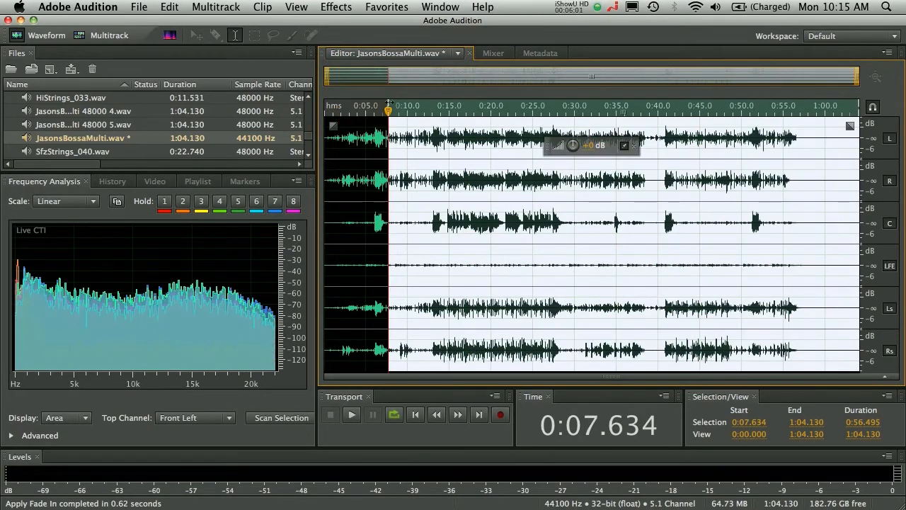
pyautogui.press('super+a')
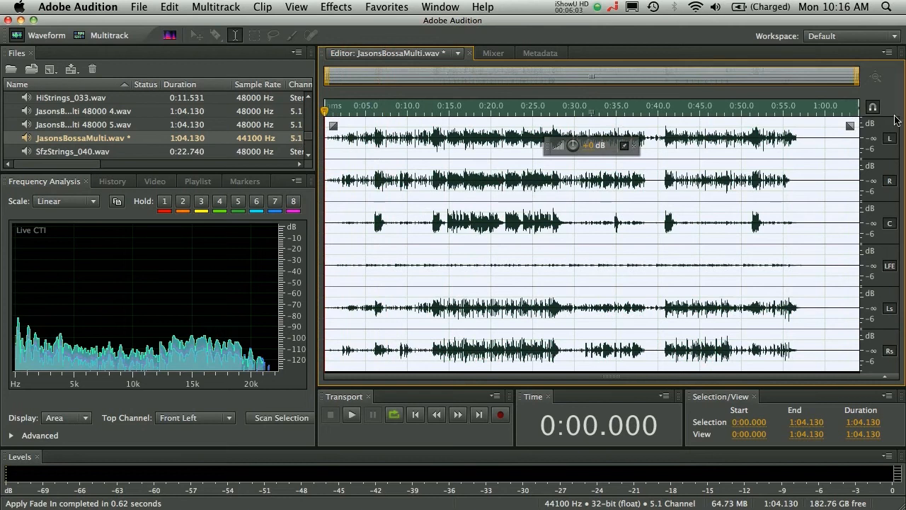
pyautogui.click(890, 138)
pyautogui.click(890, 181)
pyautogui.click(891, 223)
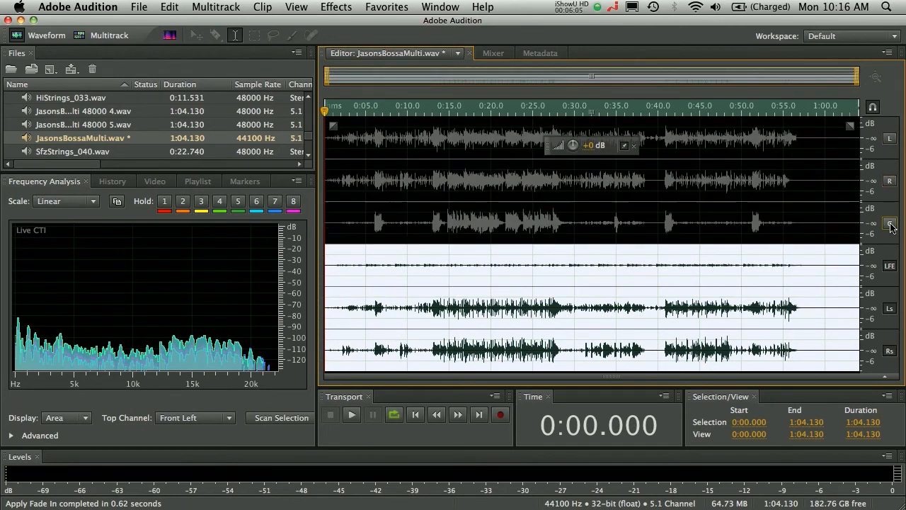
pyautogui.click(890, 308)
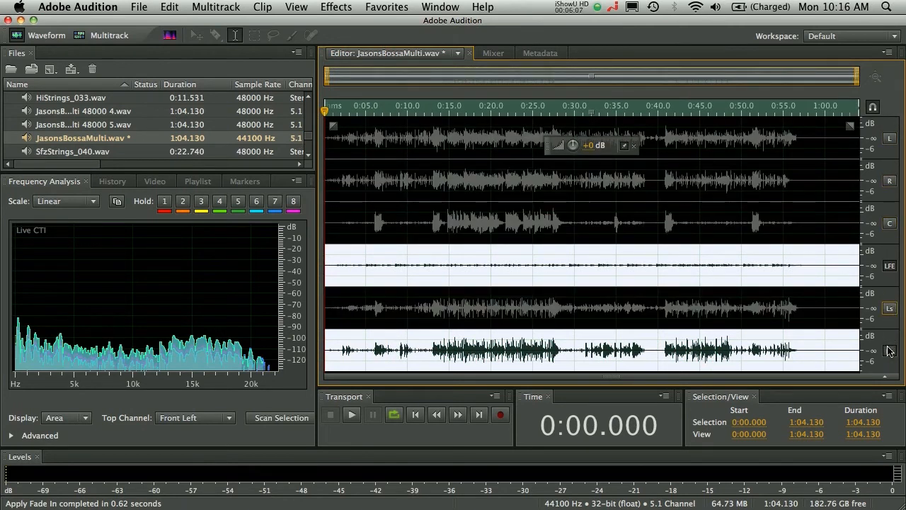
pyautogui.click(890, 351)
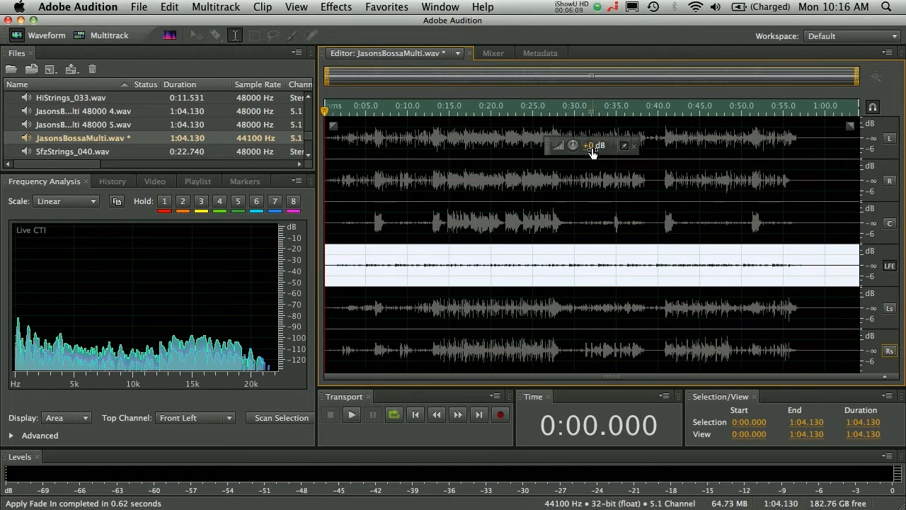
pyautogui.moveTo(592, 150); pyautogui.dragTo(637, 145)
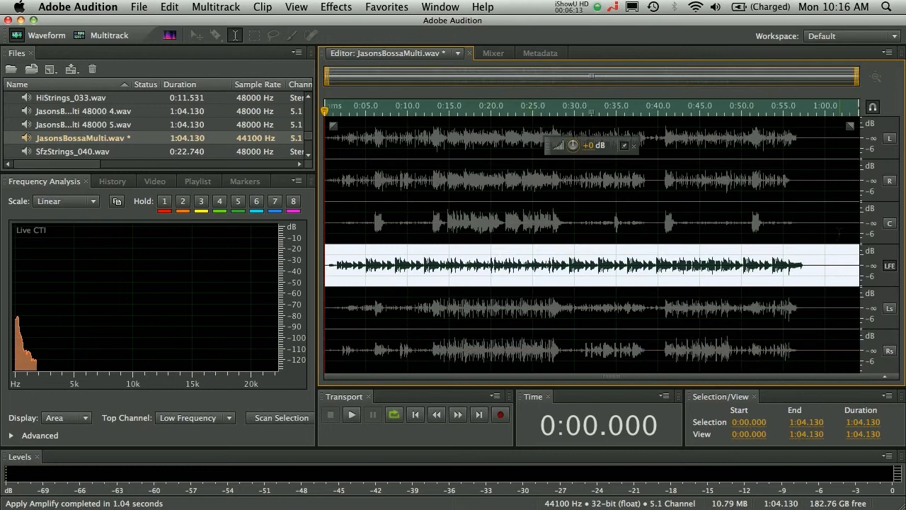
# Step: Re-enable the C, R, L, Ls and Rs channels so all six channels are editable
pyautogui.click(891, 224)
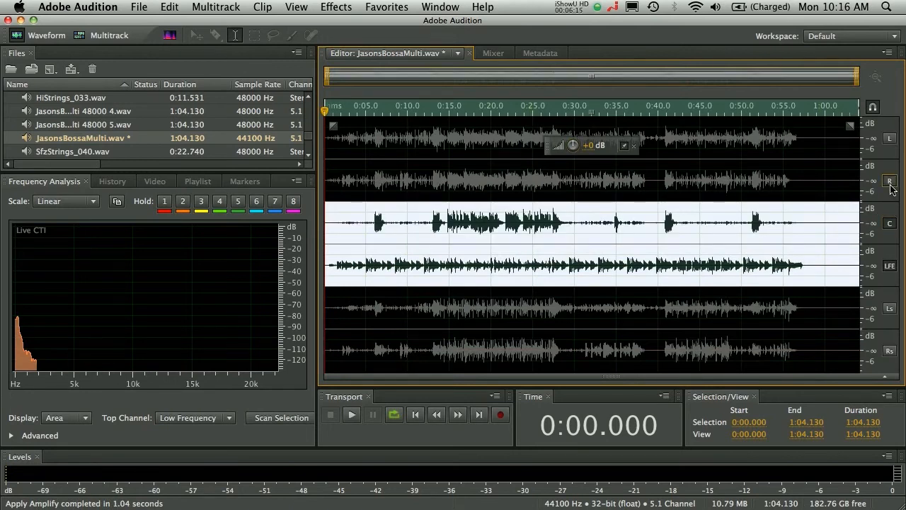
pyautogui.click(890, 181)
pyautogui.click(891, 139)
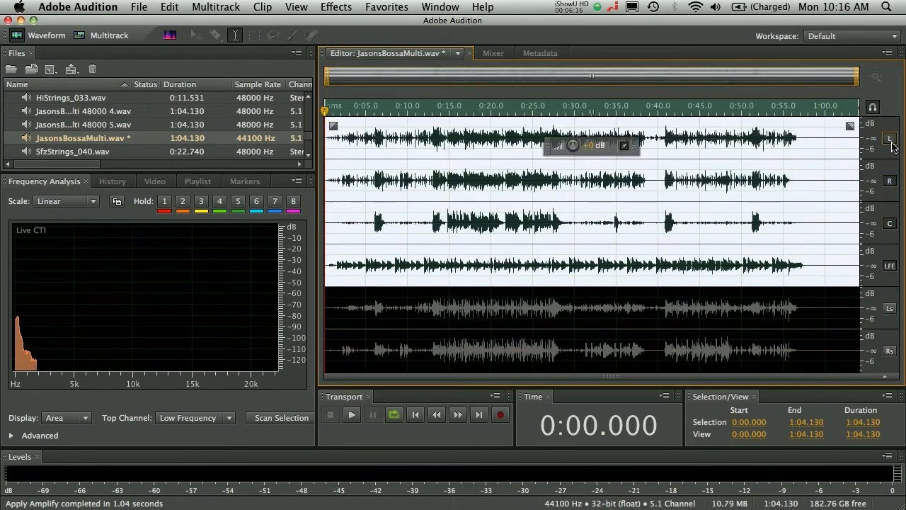
pyautogui.click(890, 309)
pyautogui.click(890, 351)
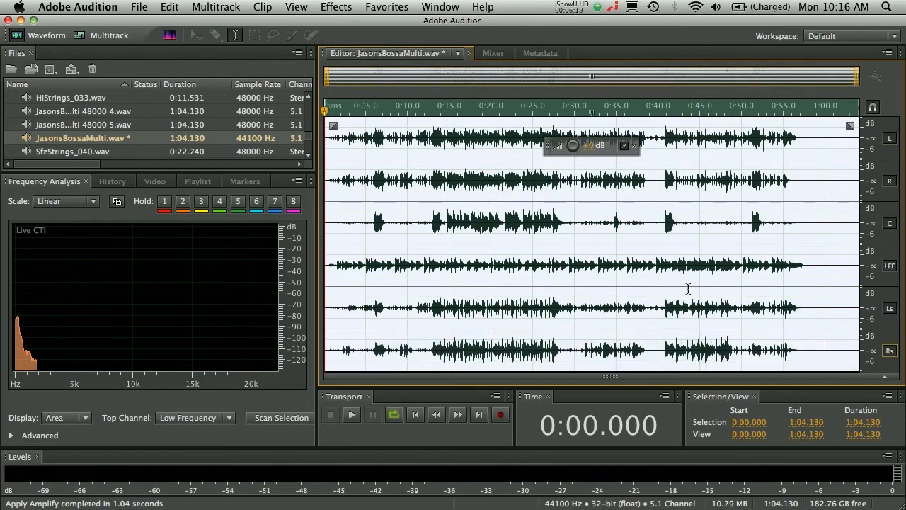